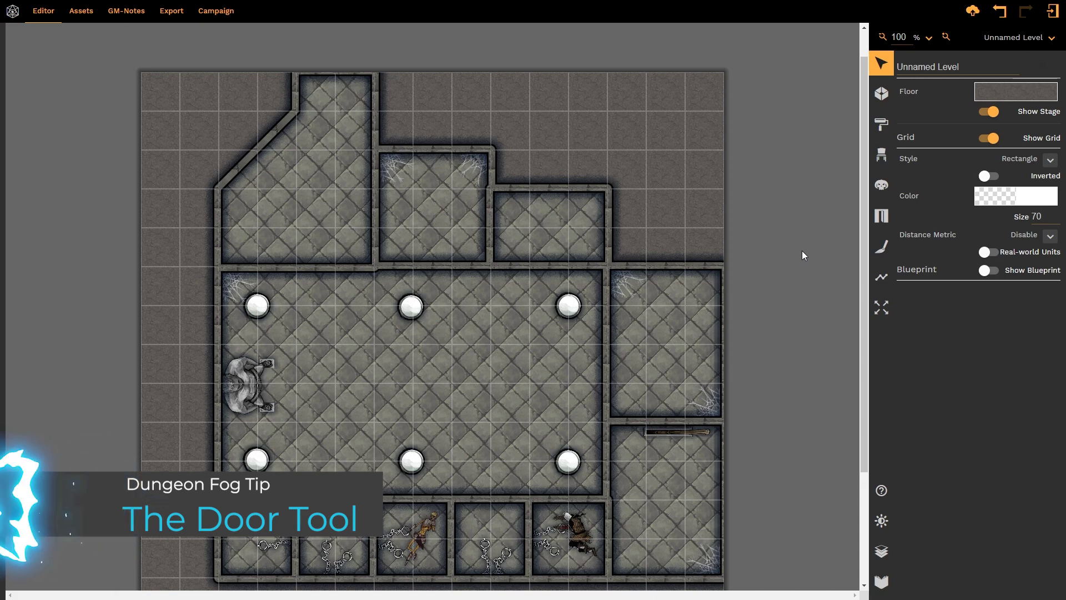
Open the Doors and Windows library and expand the Fantasy Doors list.
left_click(883, 216)
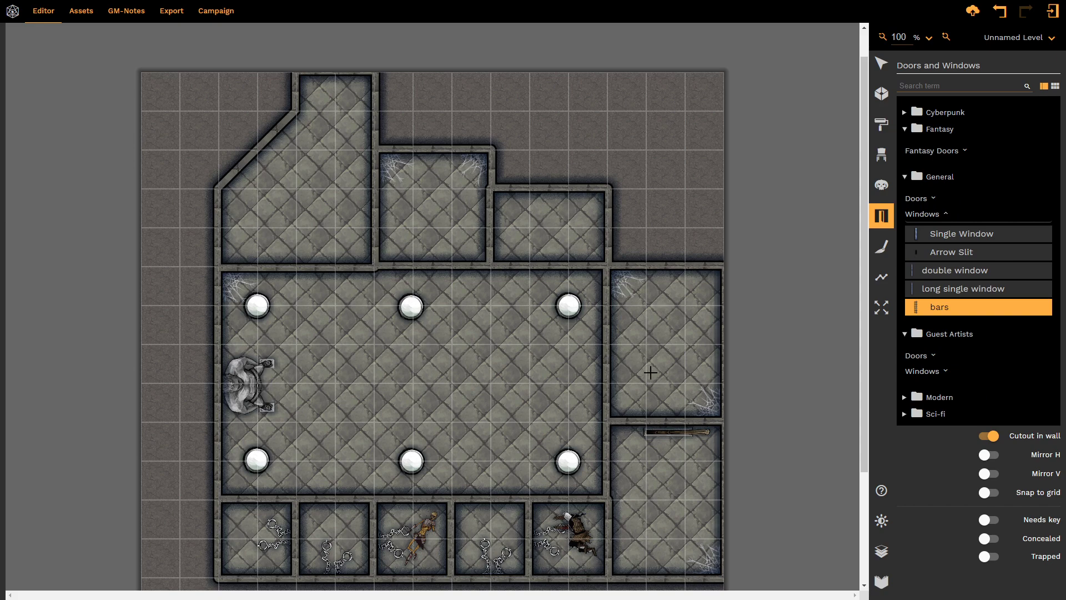
left_click(944, 153)
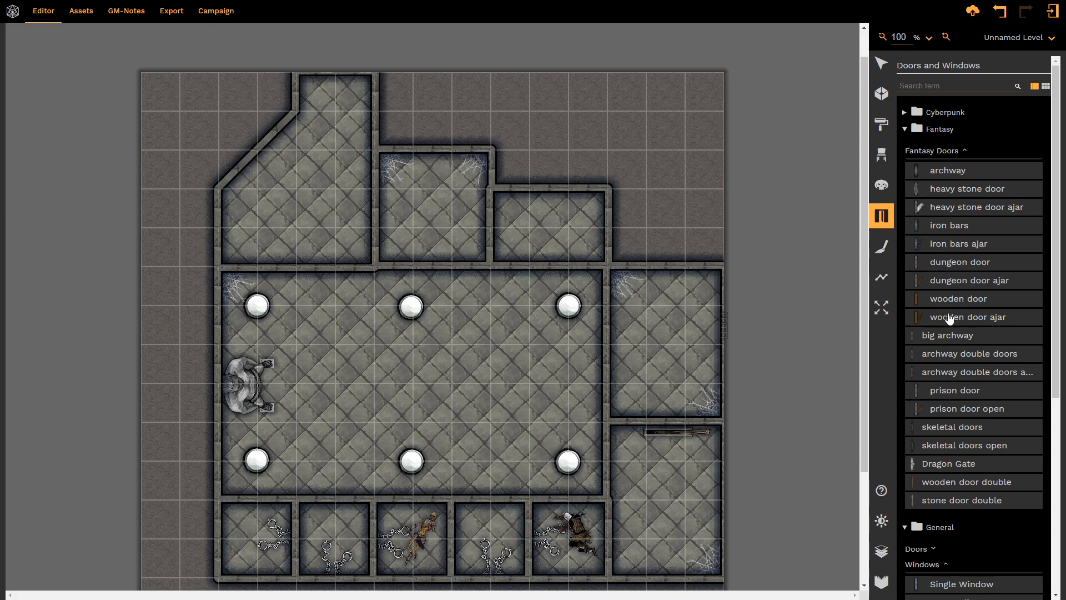
Place an open skeletal door in the pillared hall's top wall, below the small upper-right room.
left_click(938, 450)
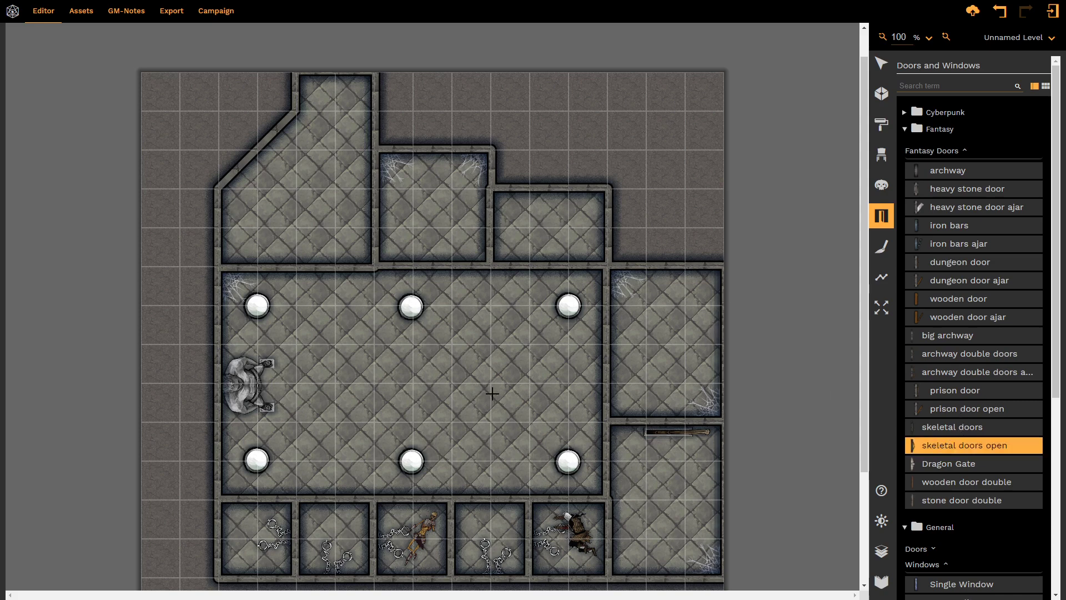
left_click(551, 265)
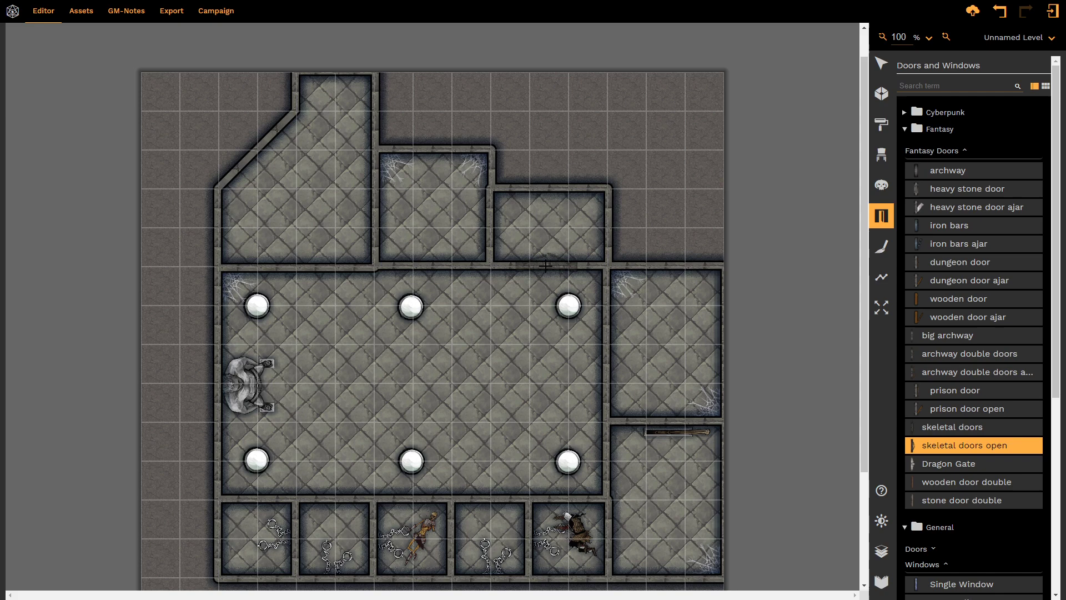
left_click(545, 266)
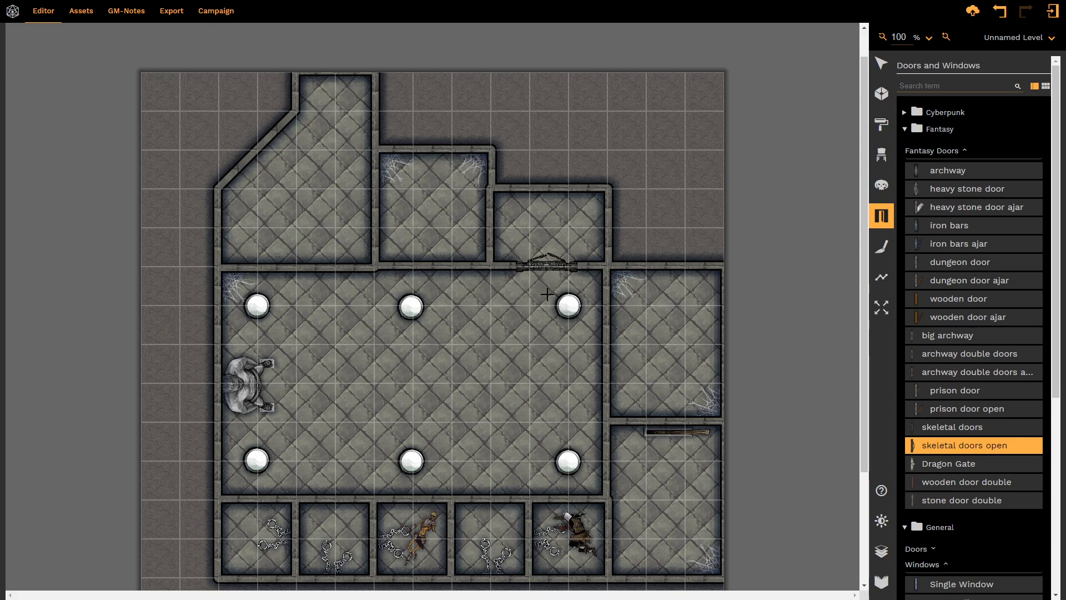
Add closed skeletal doors between the three upper rooms and an open skeletal door atop the north corridor.
left_click(943, 428)
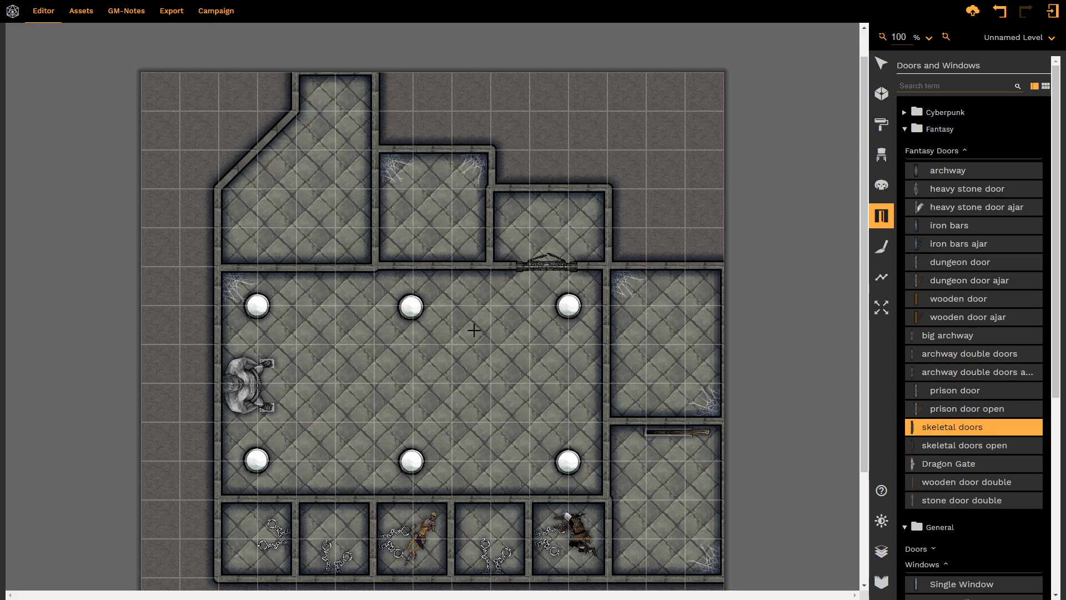
left_click(488, 233)
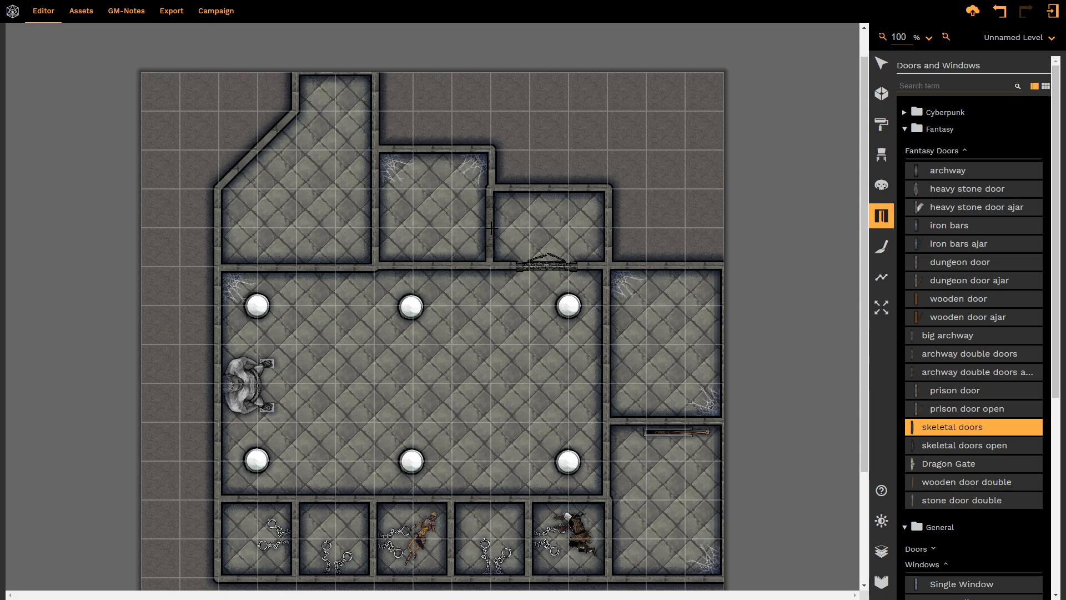
left_click(375, 225)
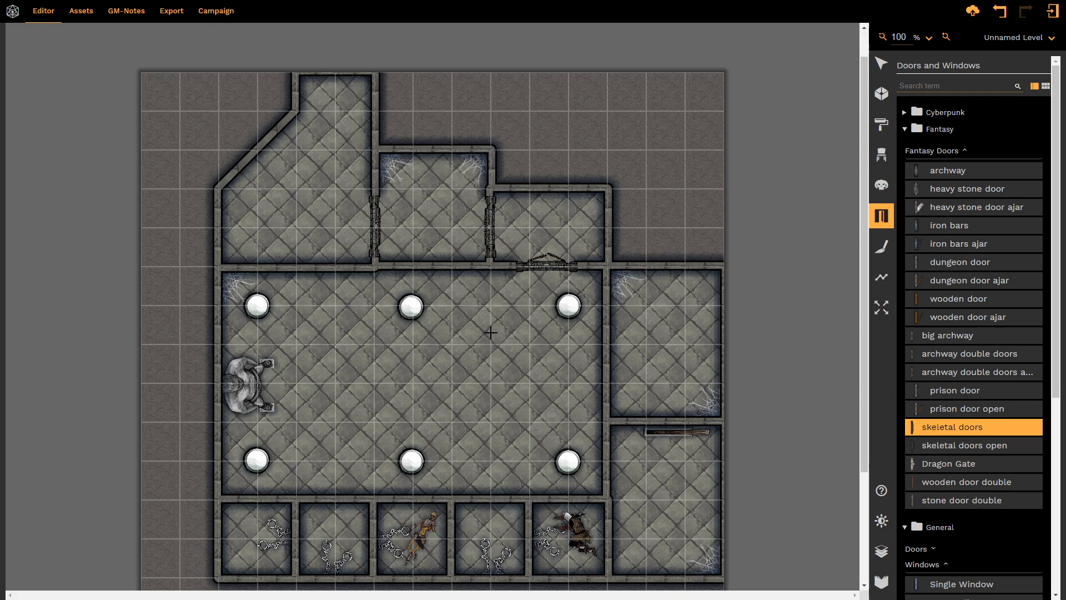
left_click(953, 445)
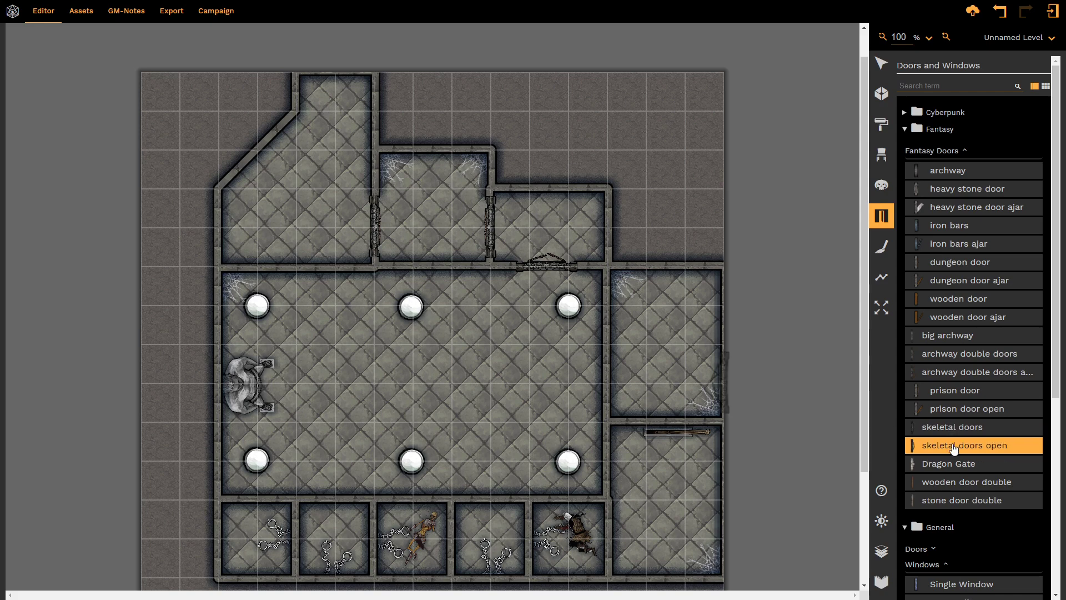
left_click(335, 73)
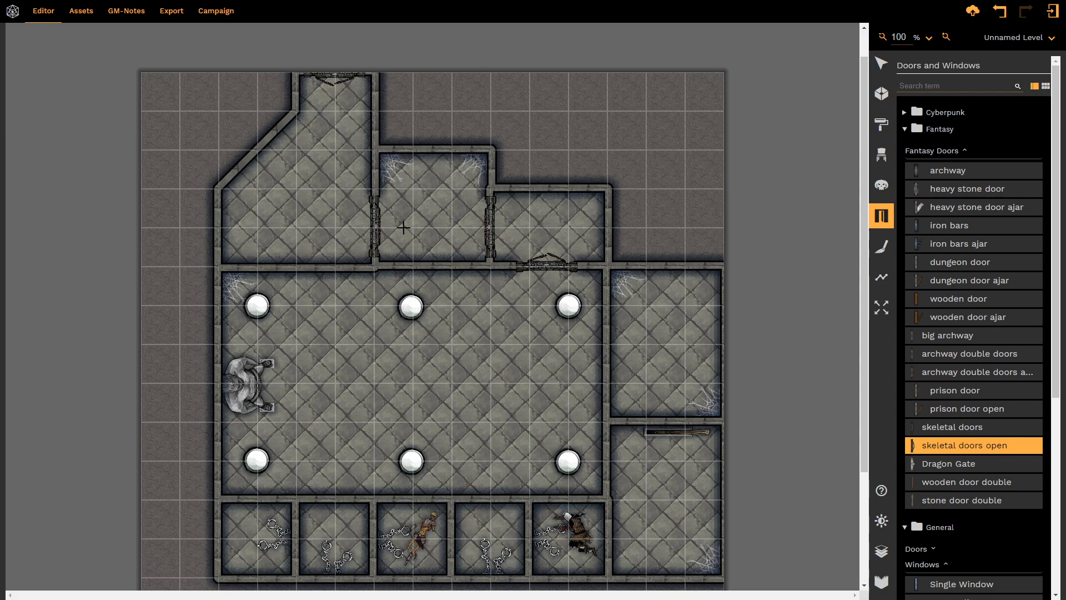
Place open prison doors in the top walls of all five bottom cells.
left_click(939, 411)
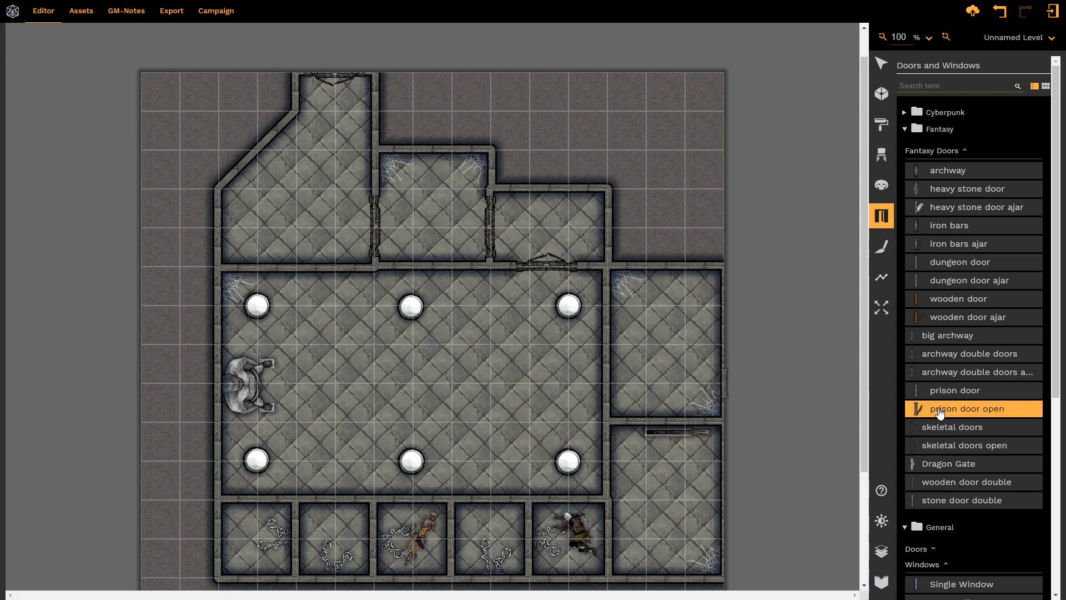
left_click(273, 496)
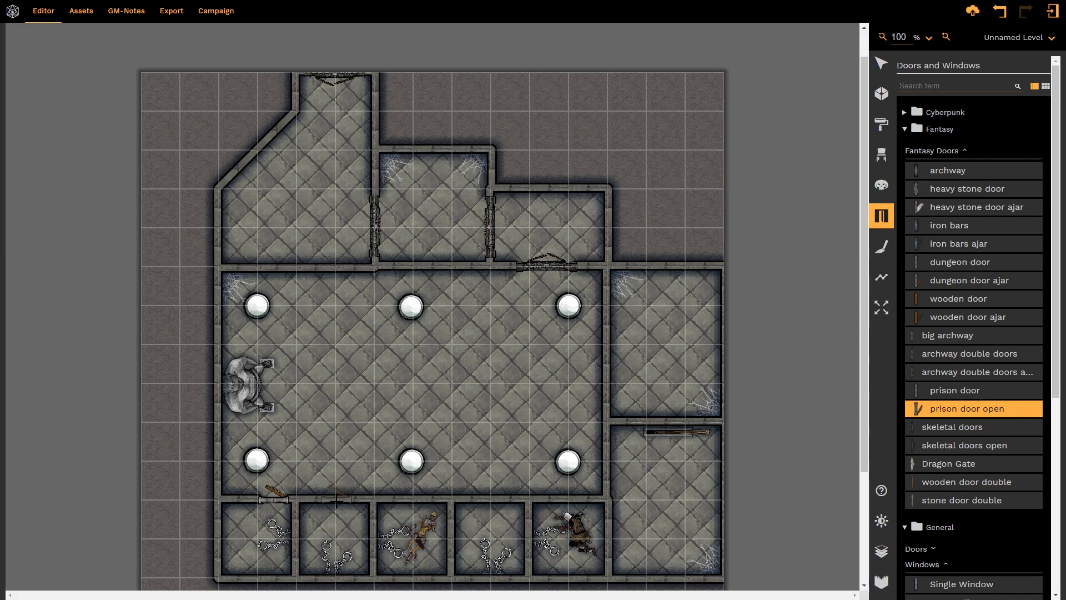
left_click(353, 498)
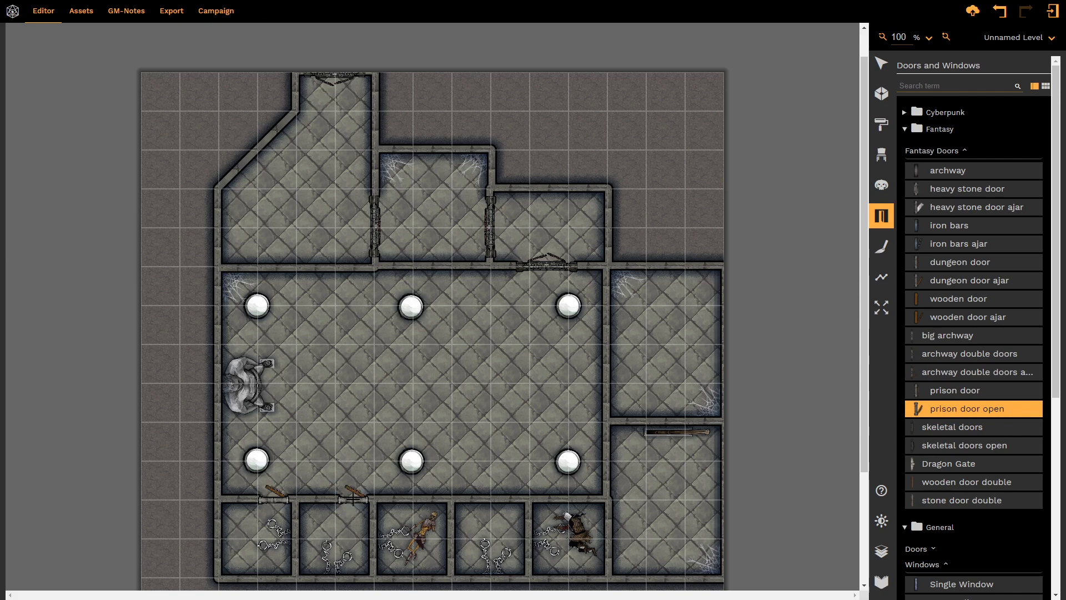
left_click(430, 498)
left_click(507, 497)
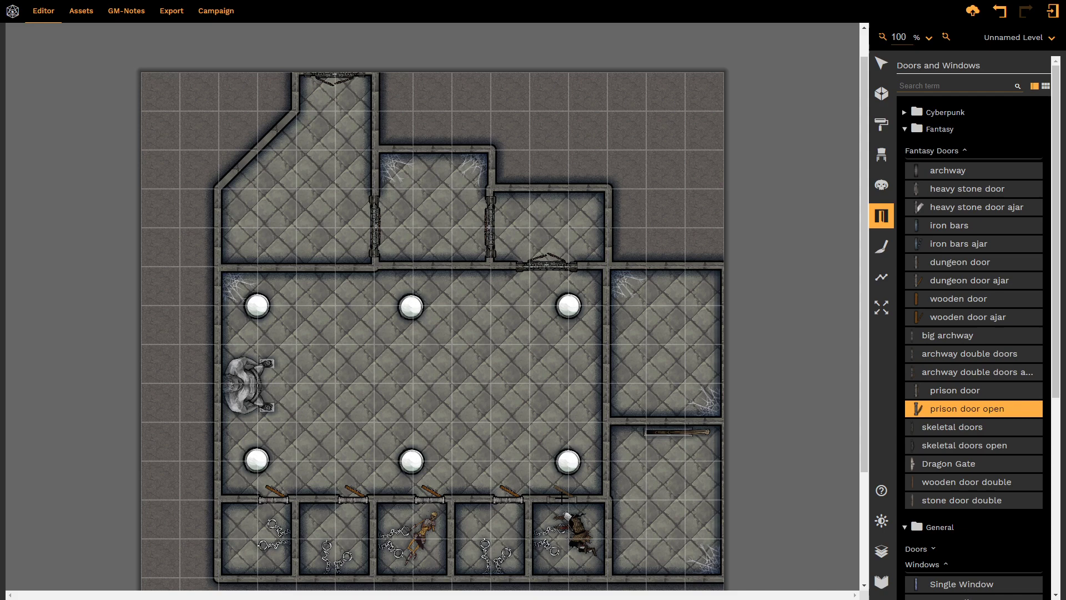
left_click(585, 499)
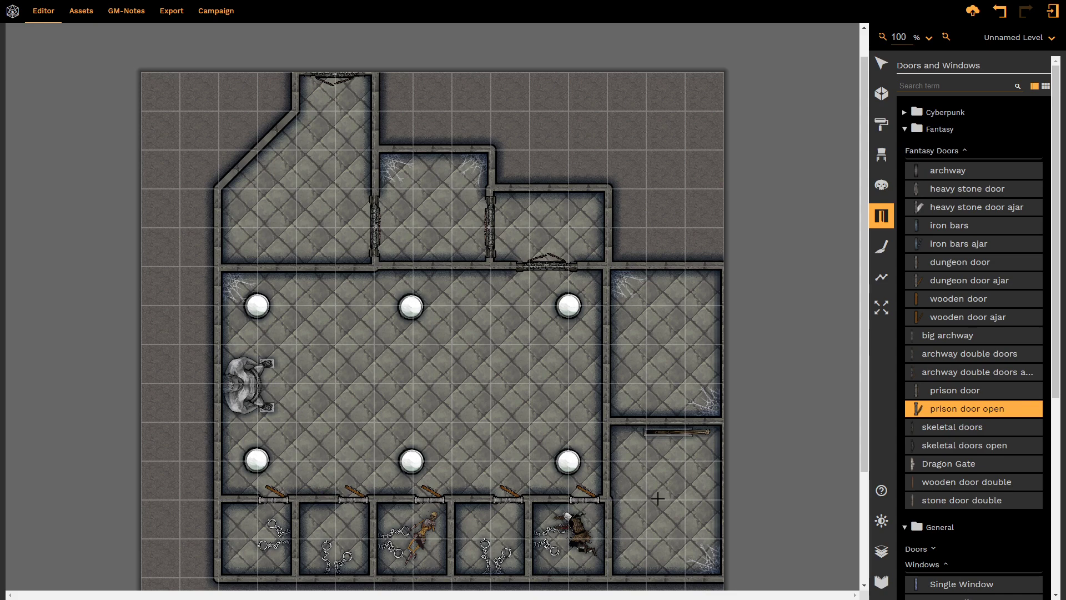
Swap the second cell's prison door for a dungeon door ajar.
left_click(884, 61)
left_click(334, 538)
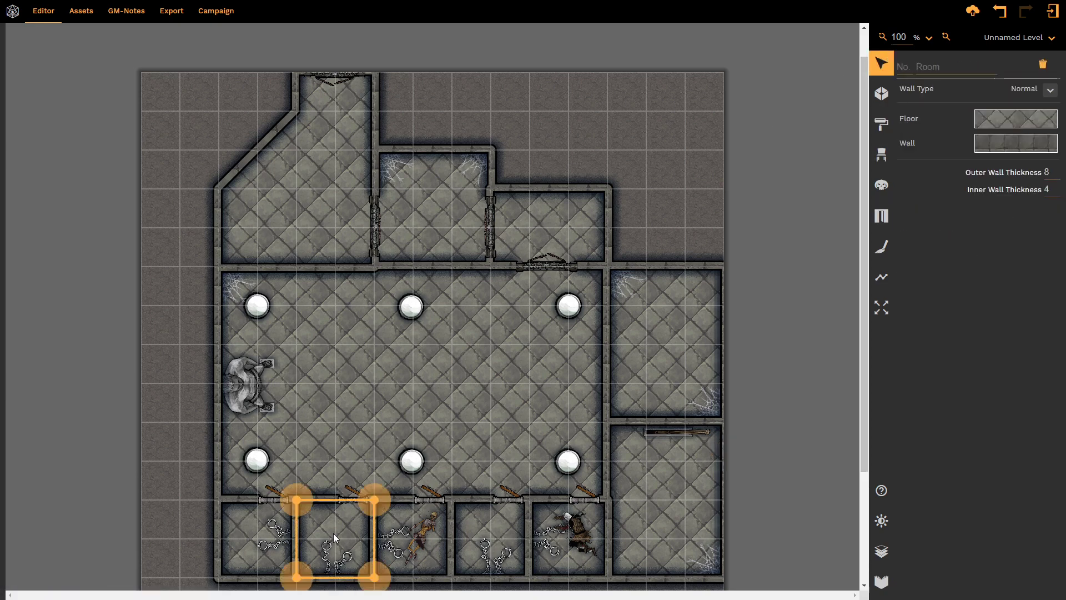
left_click(352, 501)
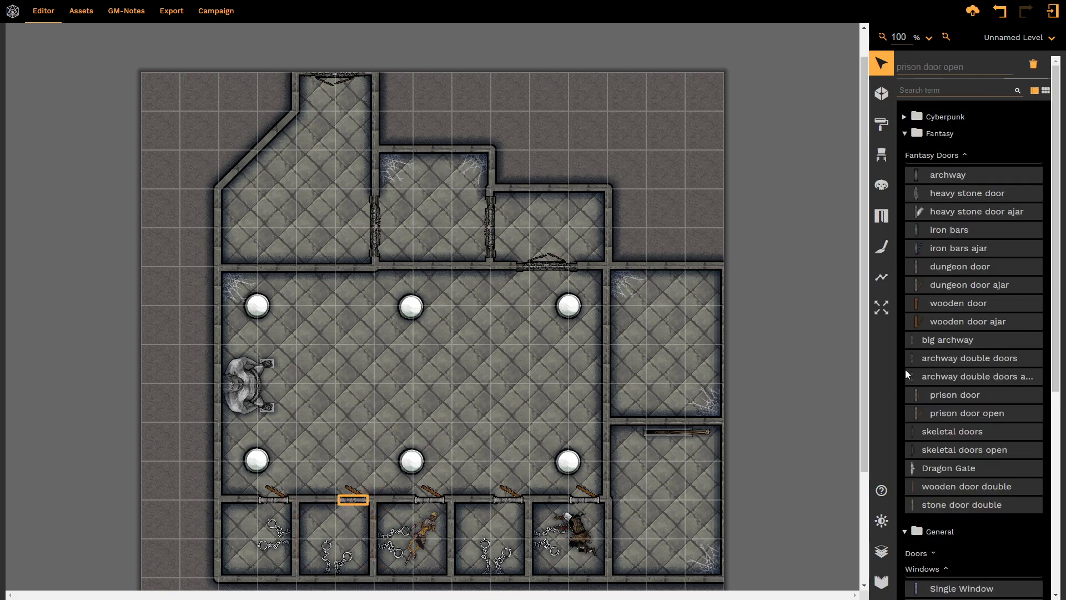
scroll(963, 344, "down", 4)
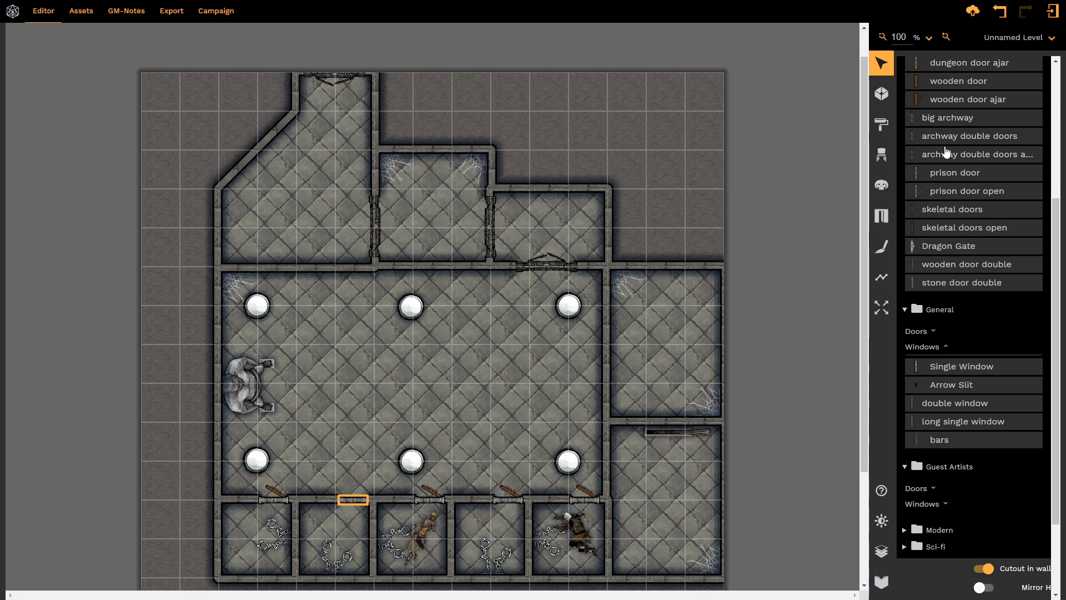
left_click(946, 122)
scroll(946, 125, "up", 1)
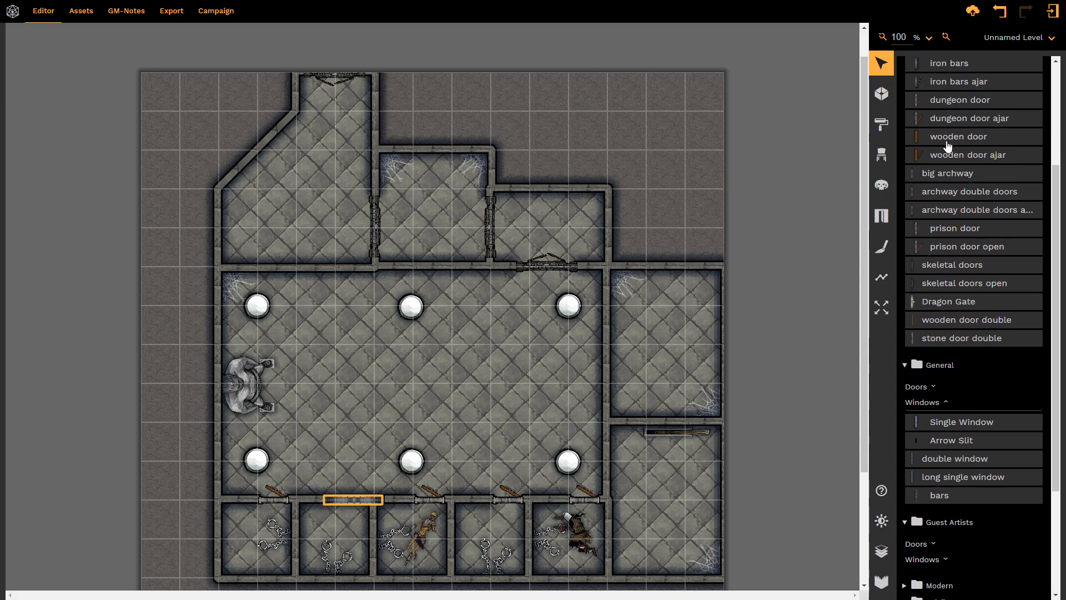
left_click(940, 123)
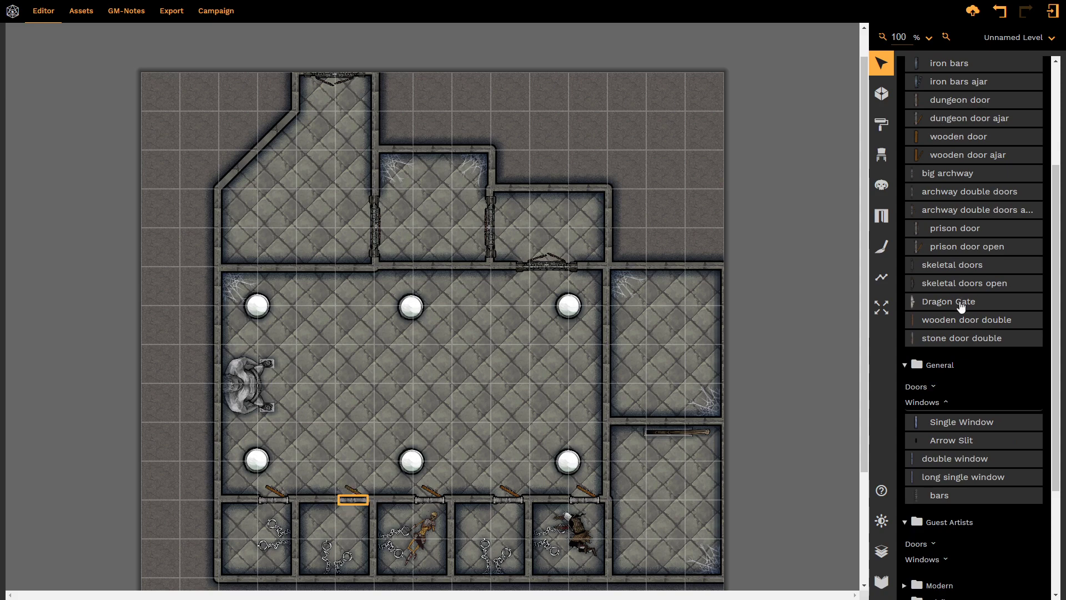
Mirror the ajar door horizontally so it swings into the cell, then deselect it.
scroll(961, 308, "down", 3)
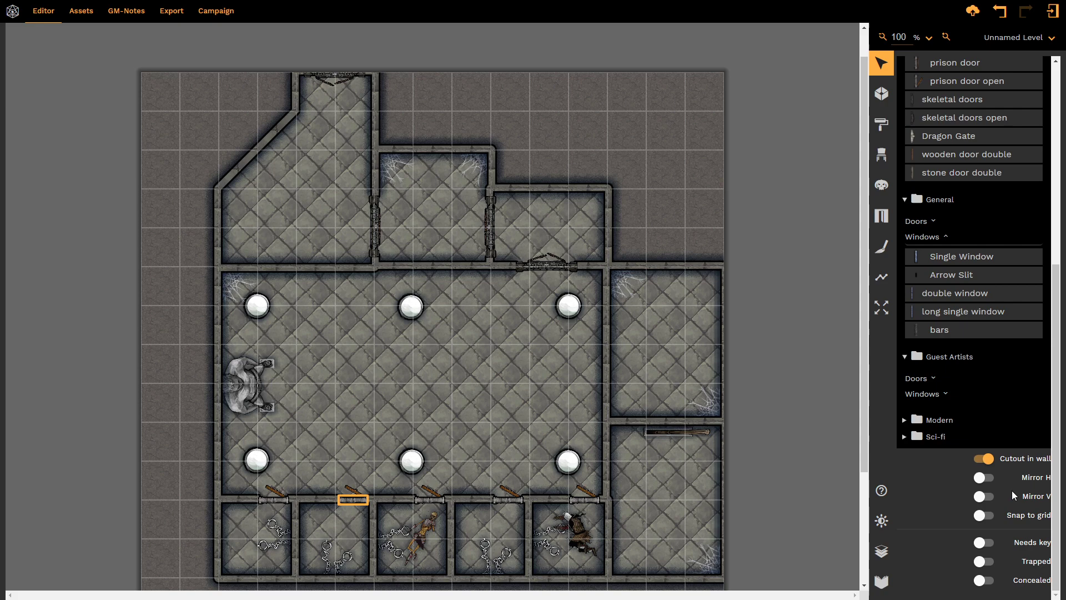
left_click(985, 479)
left_click(340, 464)
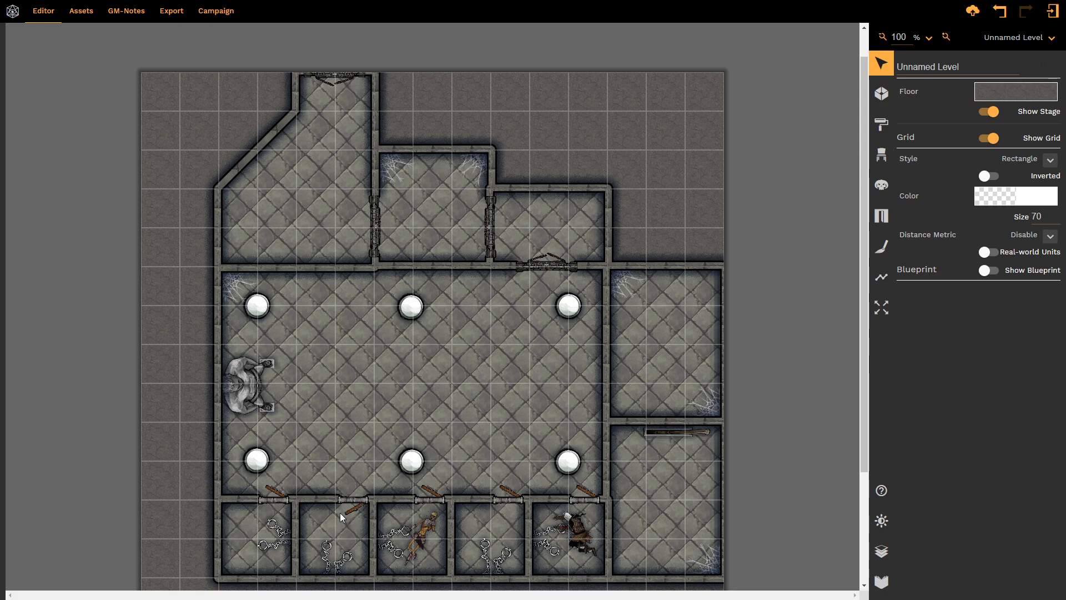
Unmirror the second cell's door, enable Snap to grid, and slide it left along the wall.
left_click(352, 500)
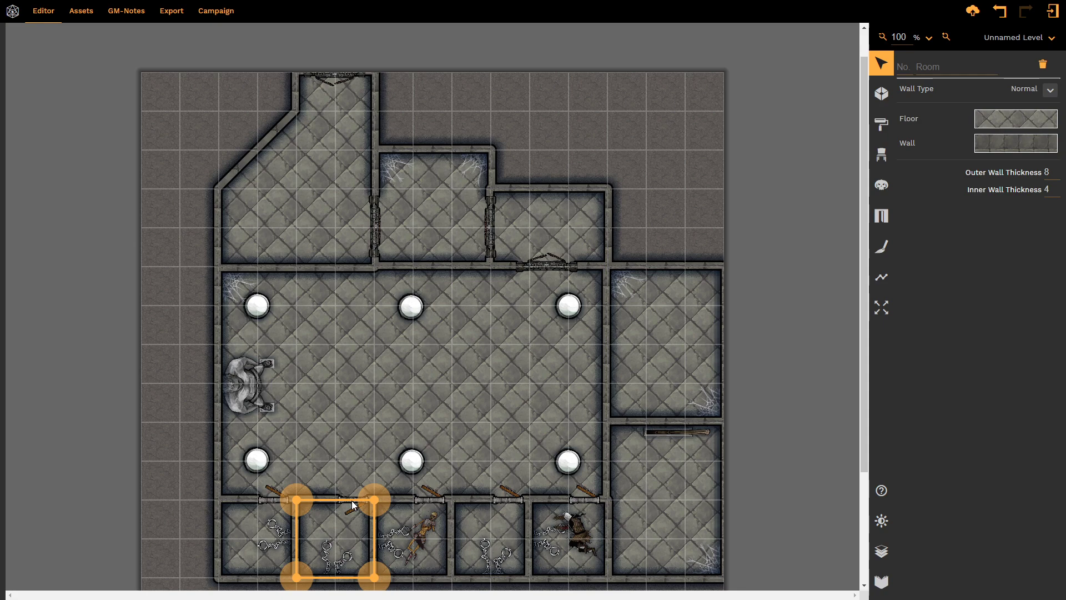
left_click(352, 501)
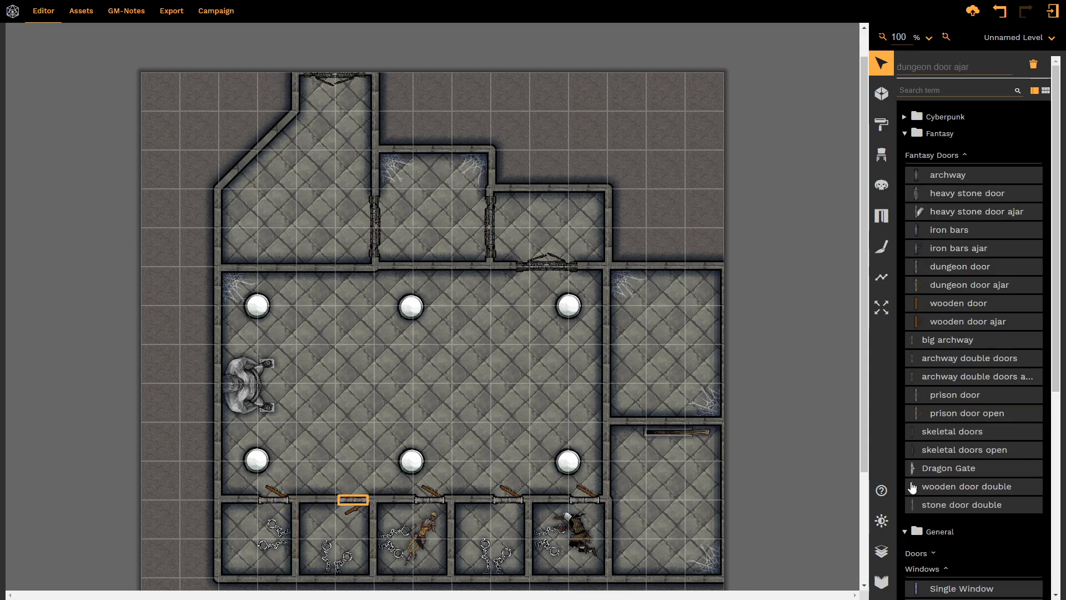
scroll(912, 486, "down", 6)
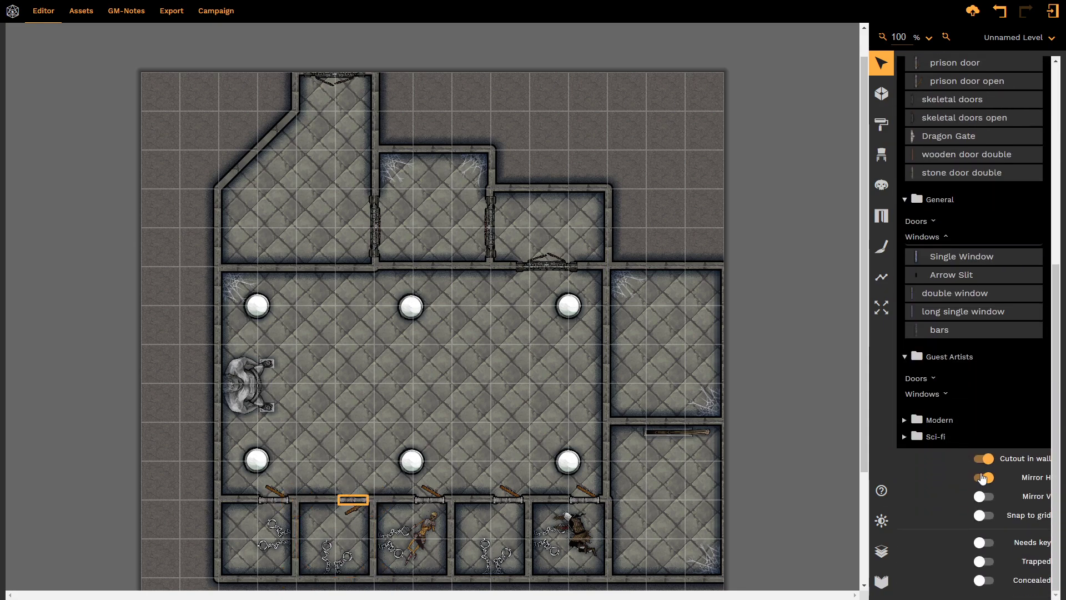
left_click(982, 477)
left_click(987, 516)
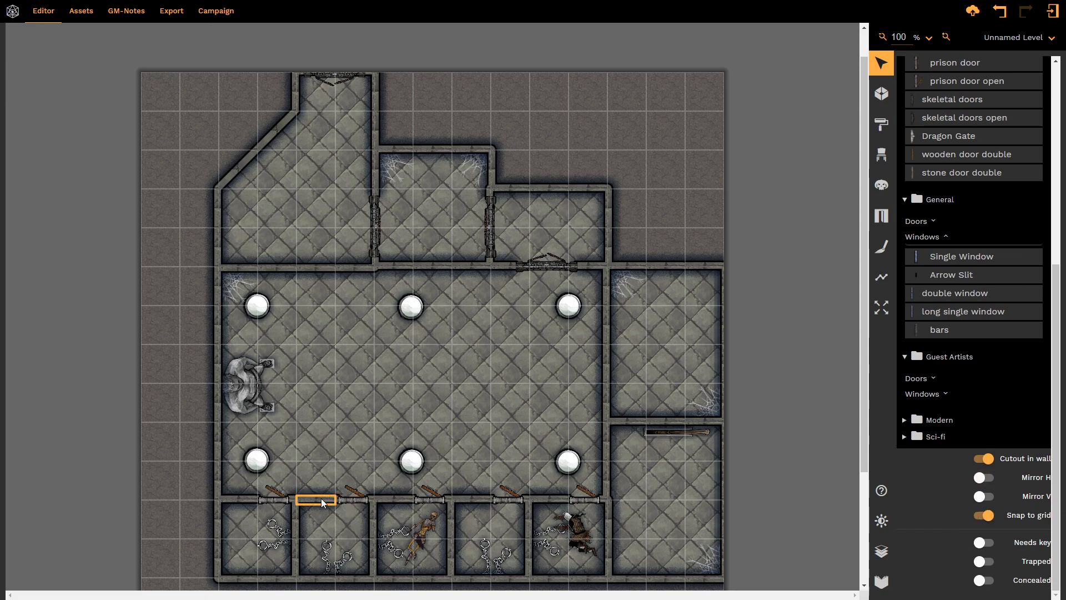
left_click_drag(351, 497, 305, 502)
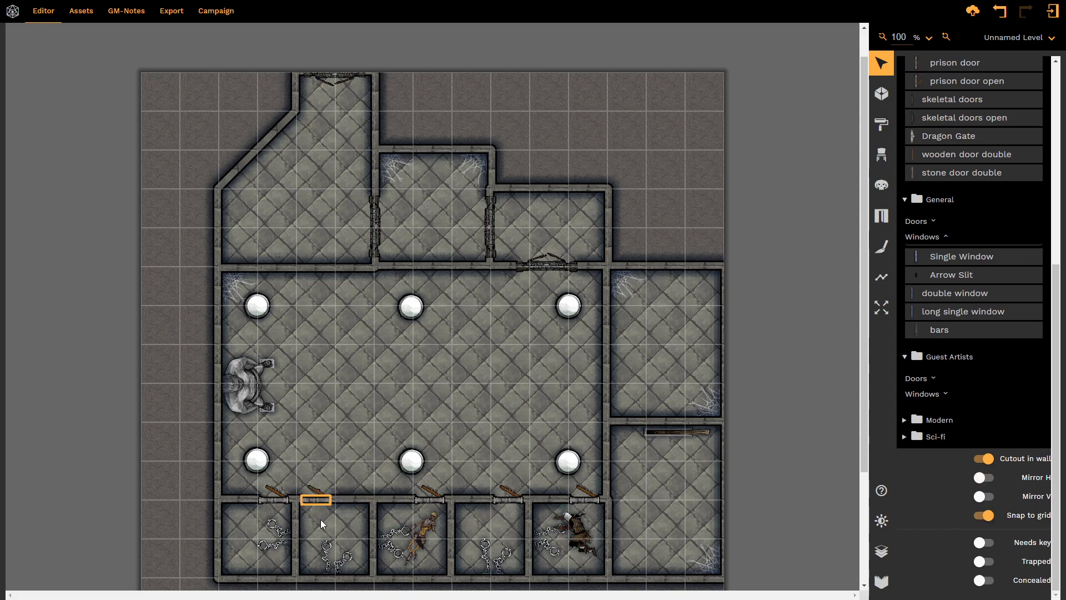
Nudge the middle cell's door along its wall and enable Snap to grid on it.
left_click(422, 501)
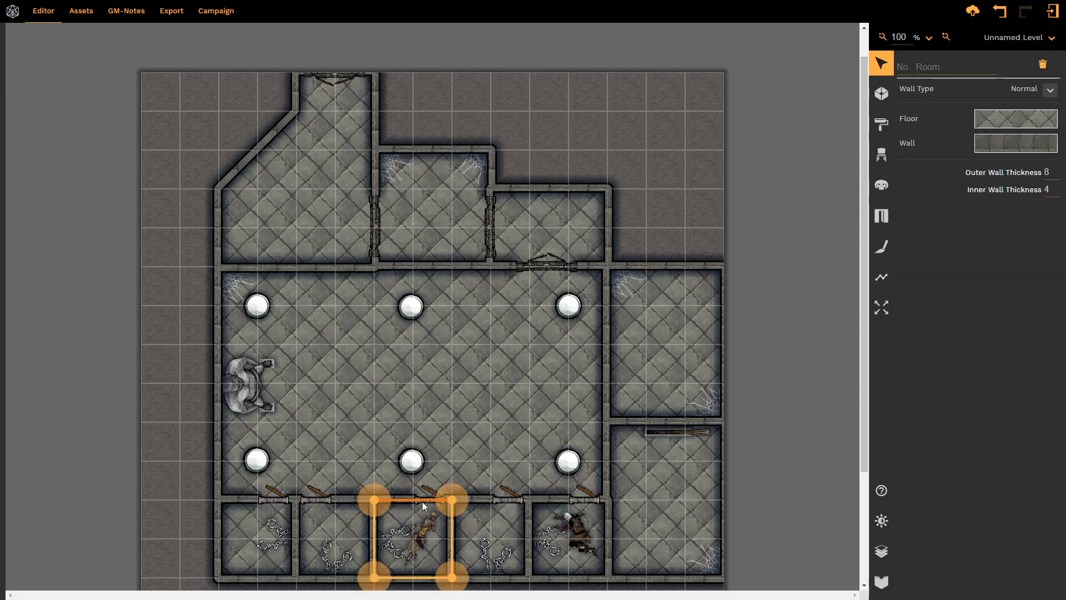
left_click(429, 500)
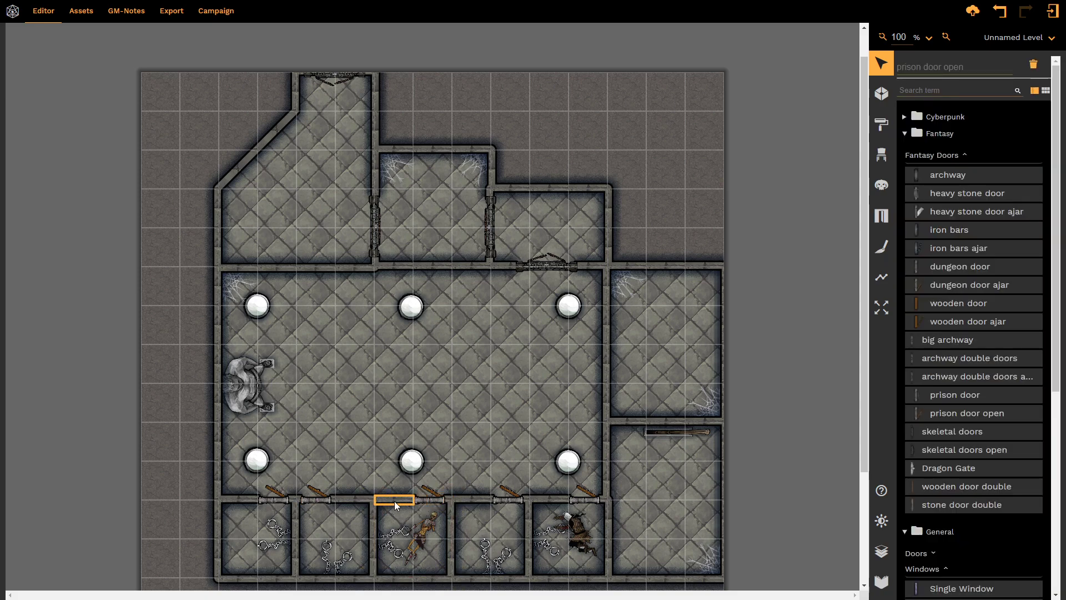
left_click_drag(414, 502, 412, 503)
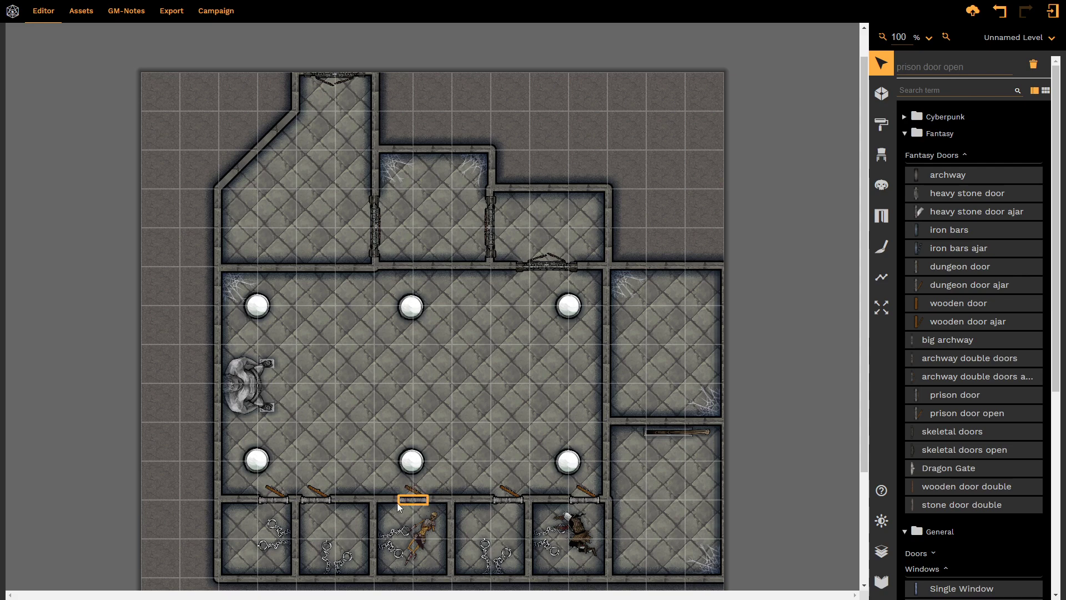
scroll(945, 496, "down", 6)
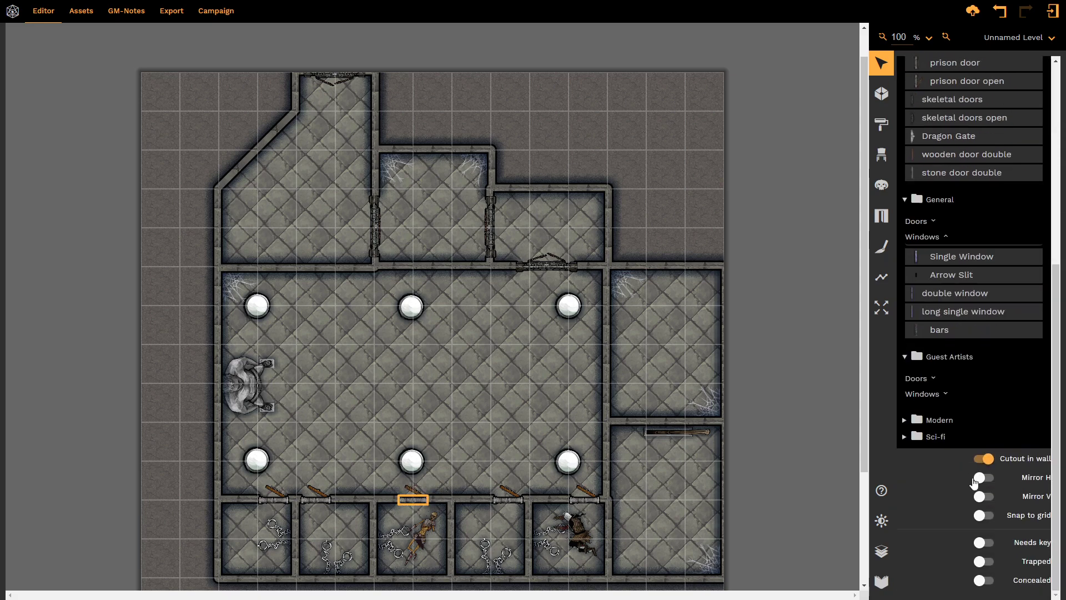
left_click(985, 516)
Snap the middle cell's door into place as iron bars ajar, and give the leftmost cell iron bars.
left_click_drag(428, 503, 407, 535)
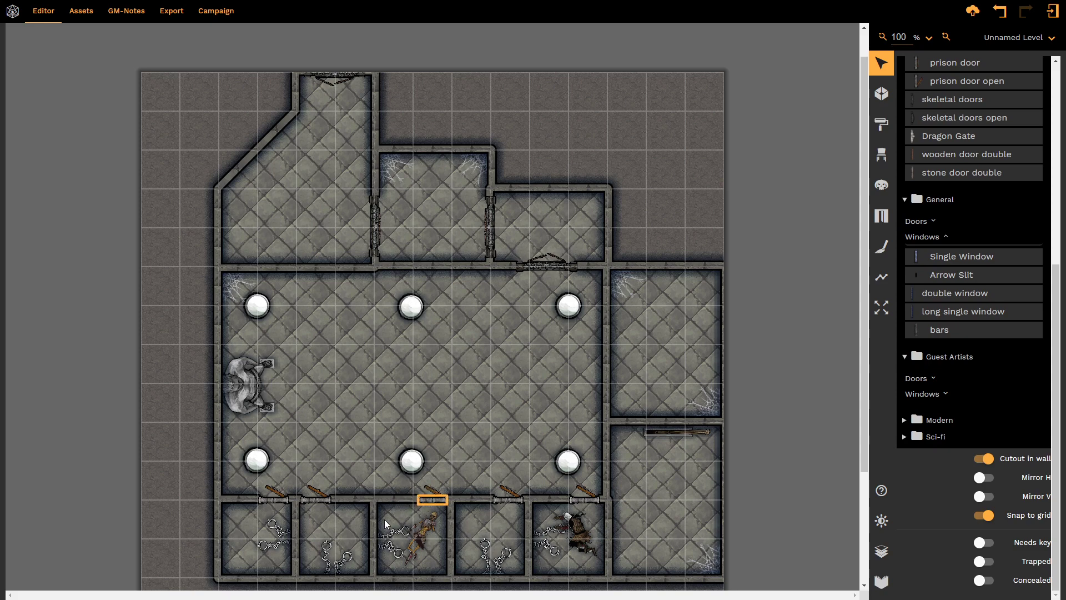
scroll(966, 208, "up", 6)
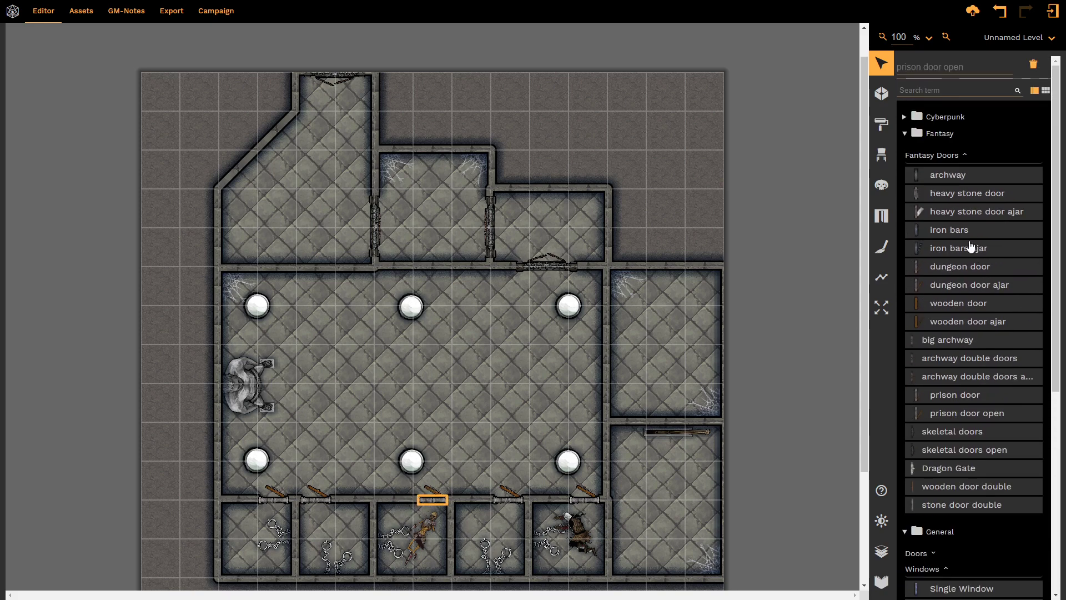
left_click(949, 248)
left_click(327, 498)
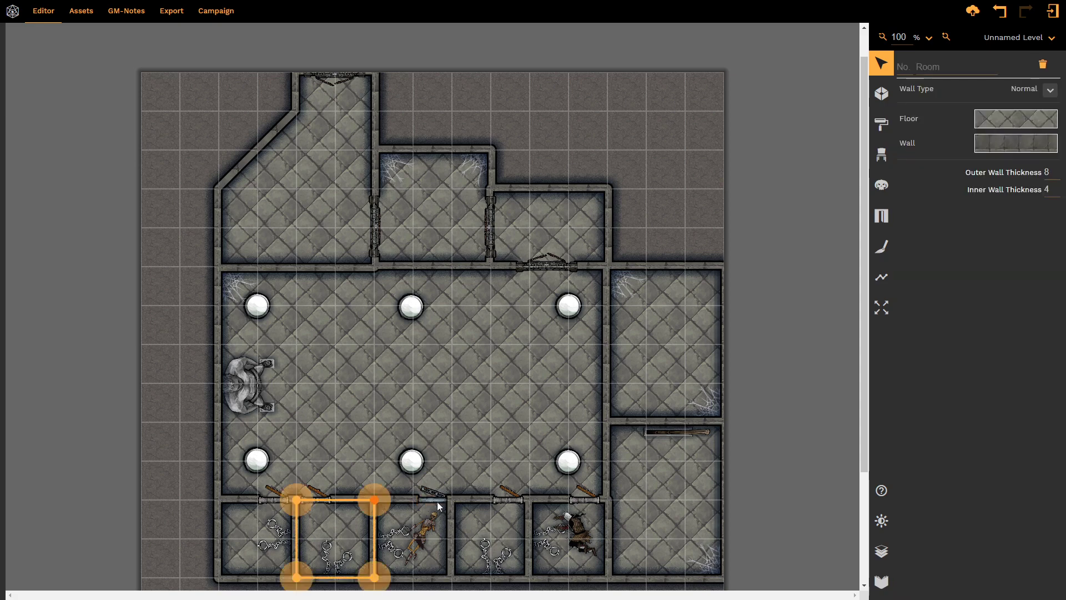
left_click(319, 499)
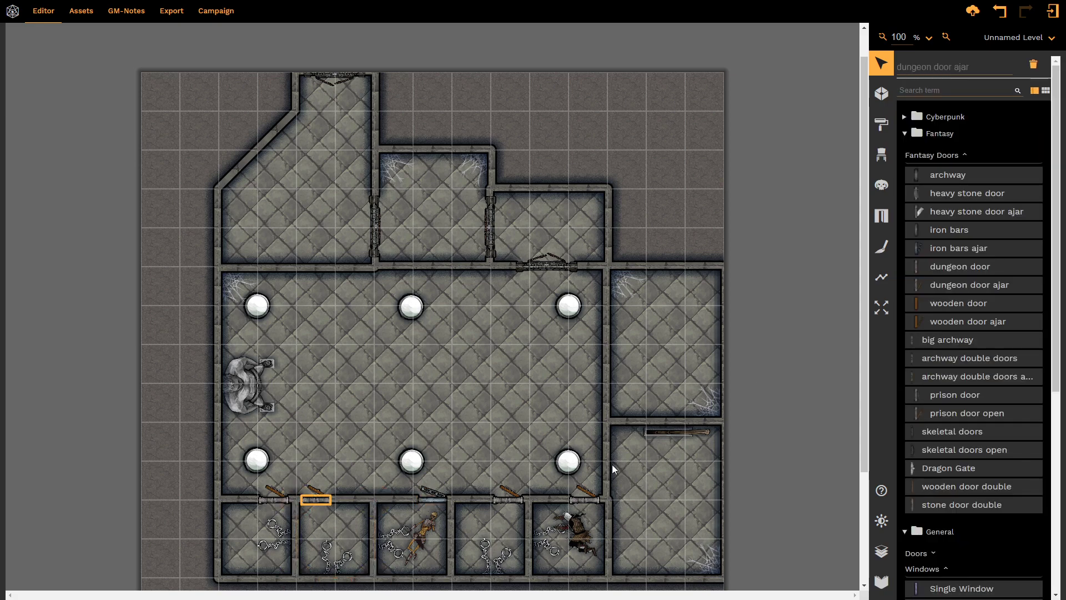
left_click(269, 504)
left_click(270, 500)
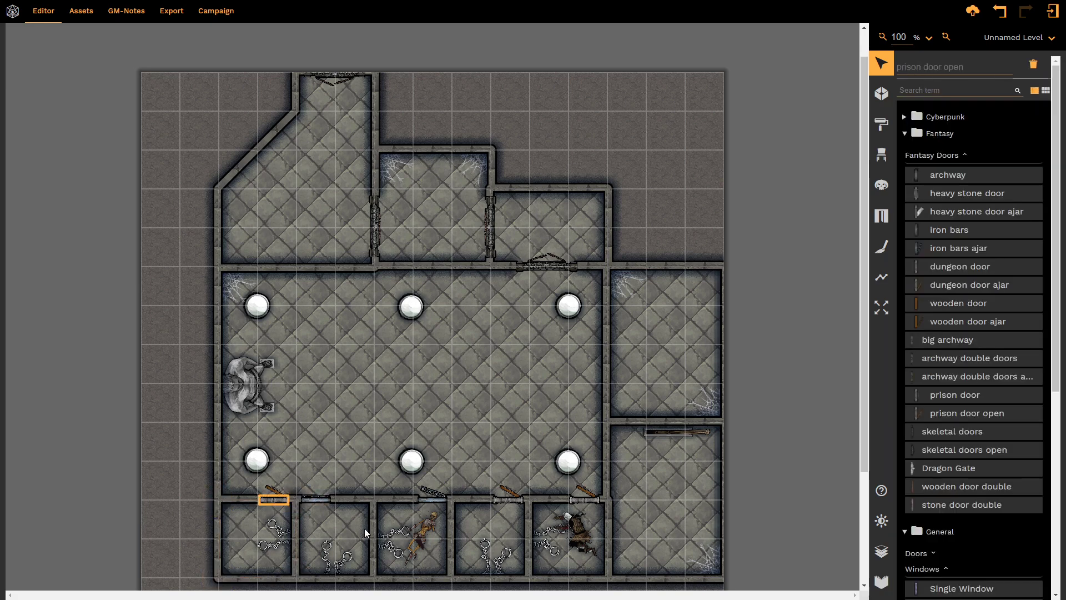
left_click(947, 231)
Make the fourth cell's door iron bars ajar and the rightmost cell's iron bars, then deselect.
left_click(523, 500)
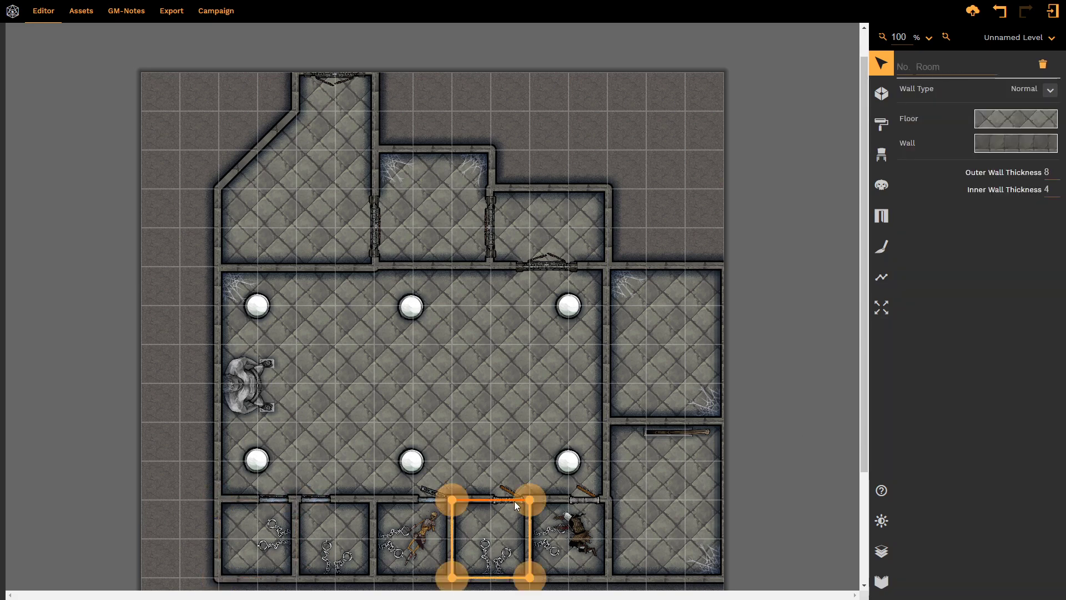
left_click(514, 501)
left_click(942, 246)
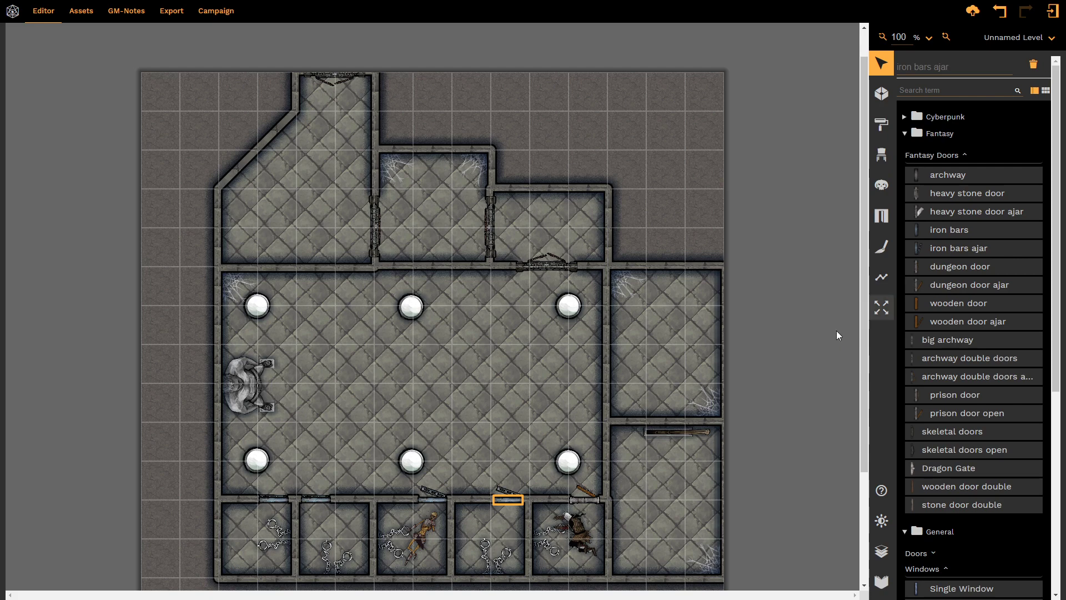
left_click(584, 496)
left_click(584, 498)
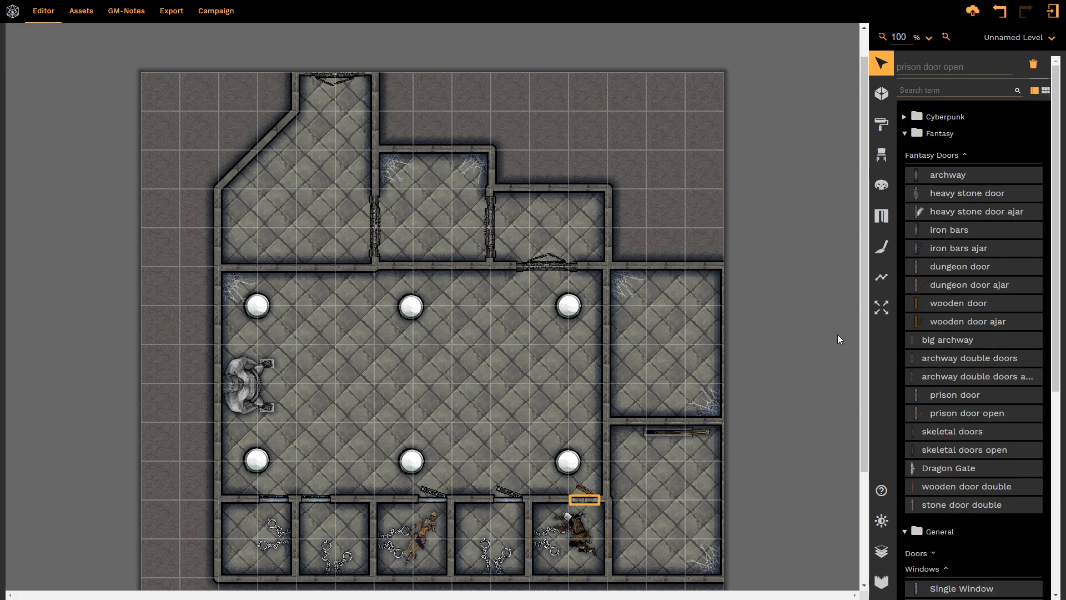
left_click(946, 234)
left_click(509, 405)
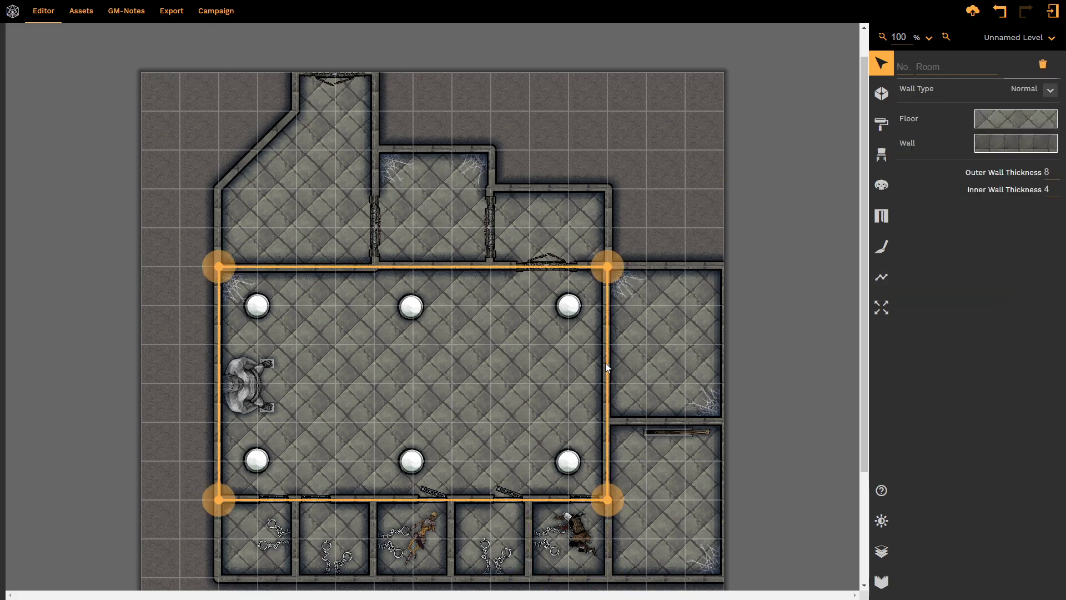
left_click(882, 216)
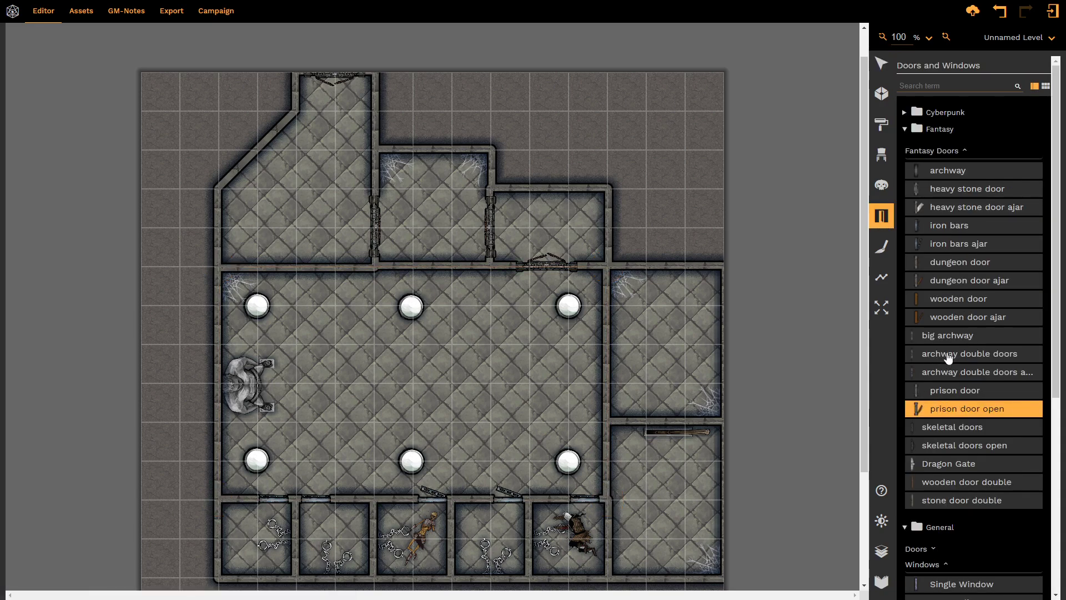
Place a big archway with Needs key enabled in the pillared hall's right wall.
left_click(944, 336)
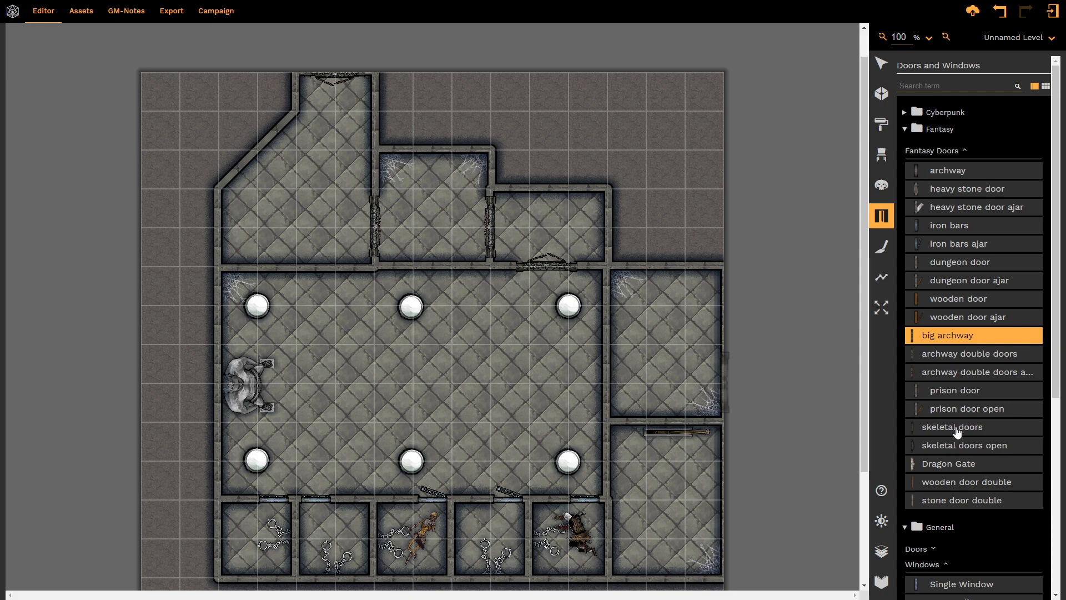
scroll(957, 432, "down", 5)
scroll(958, 432, "down", 1)
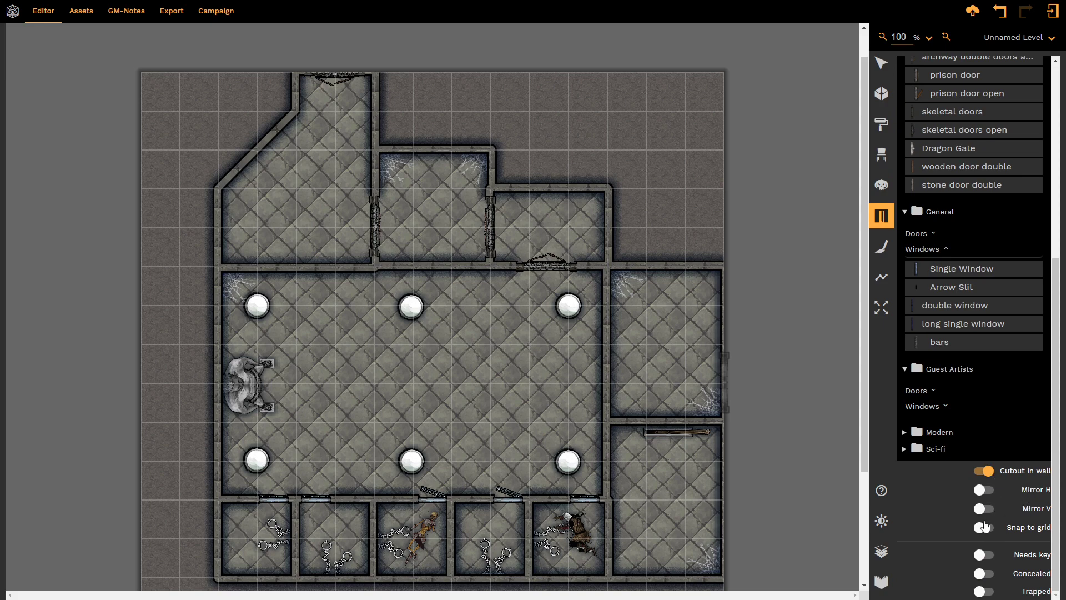
left_click(991, 557)
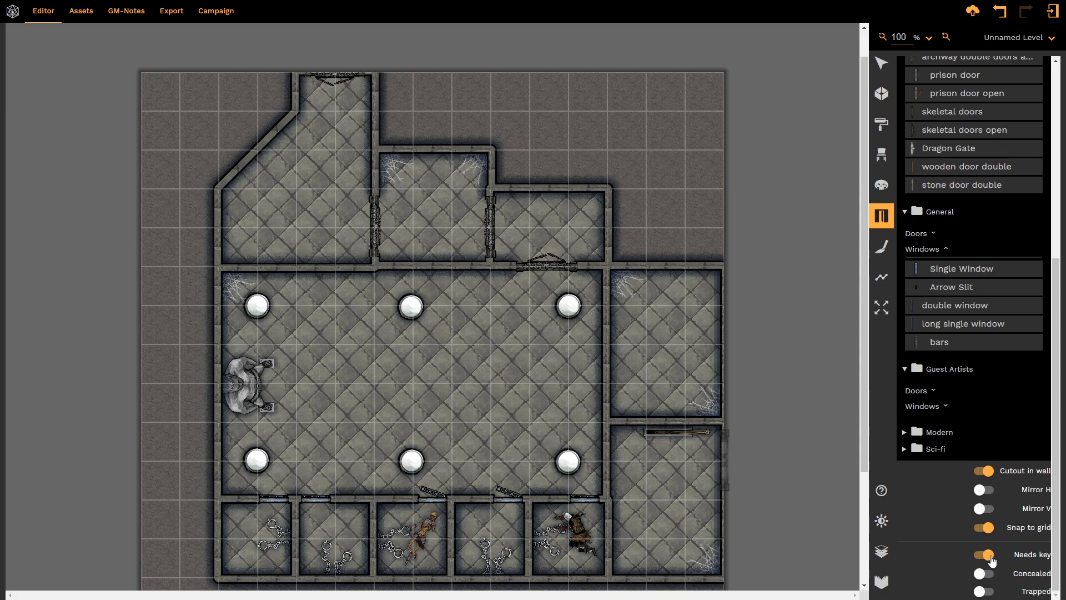
left_click(608, 338)
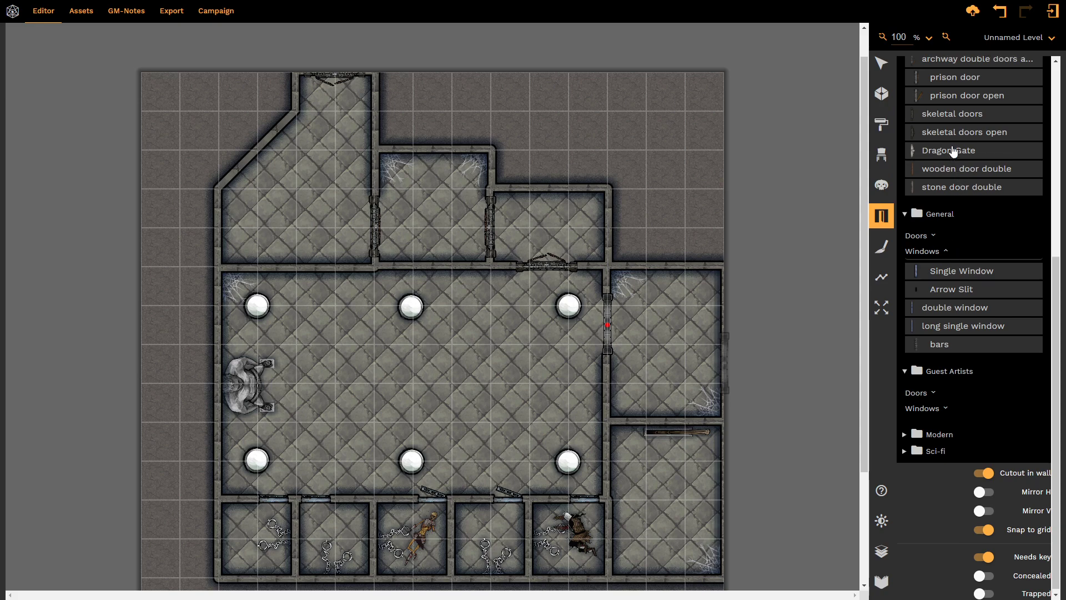
Choose the dungeon door and switch on Concealed for the new door.
scroll(957, 178, "up", 4)
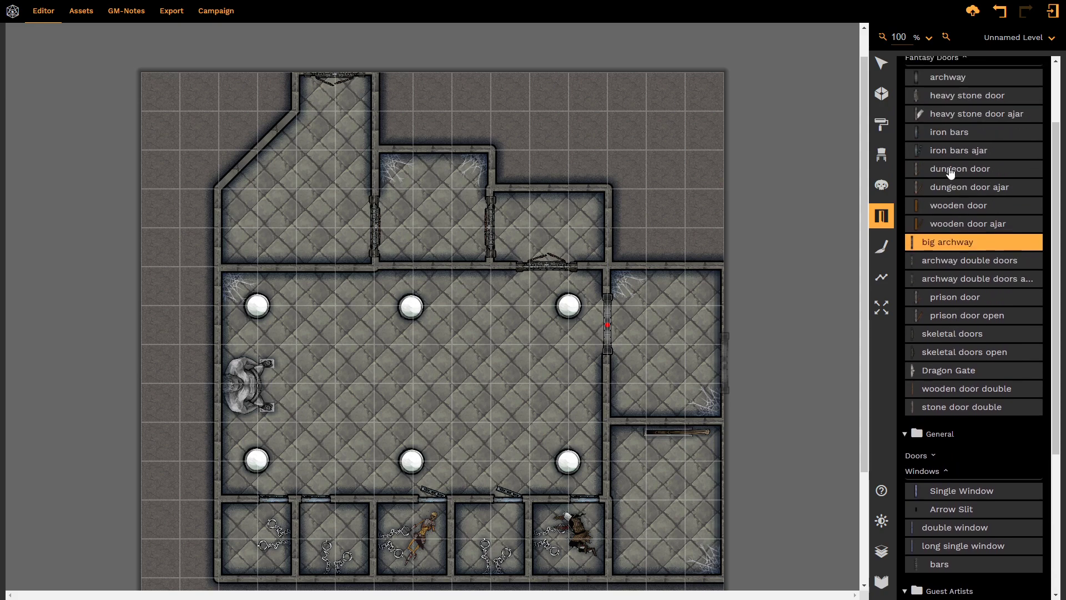
left_click(951, 170)
scroll(955, 311, "down", 4)
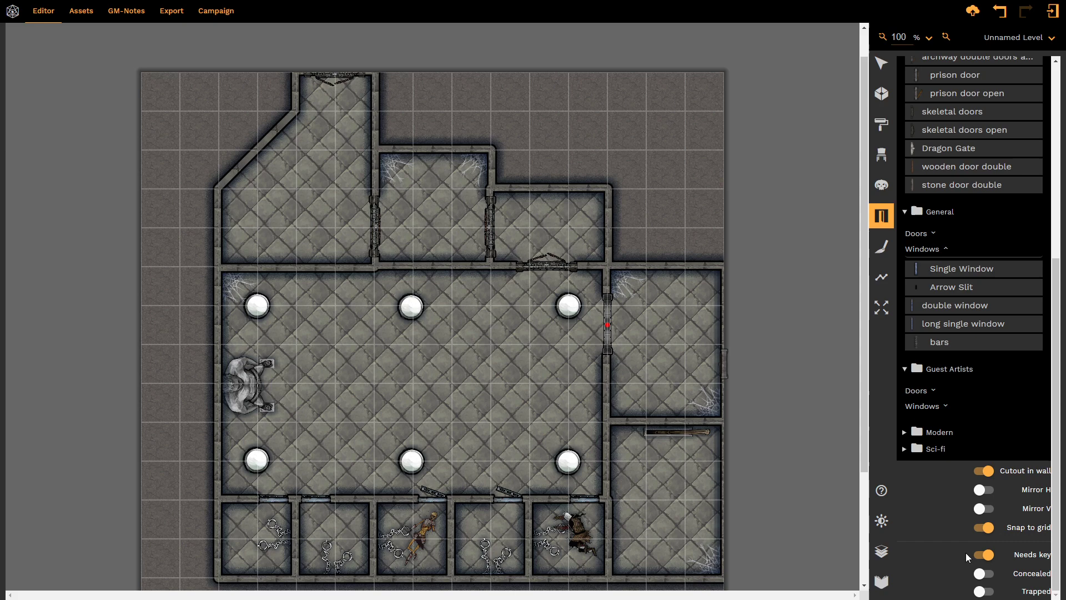
left_click(993, 574)
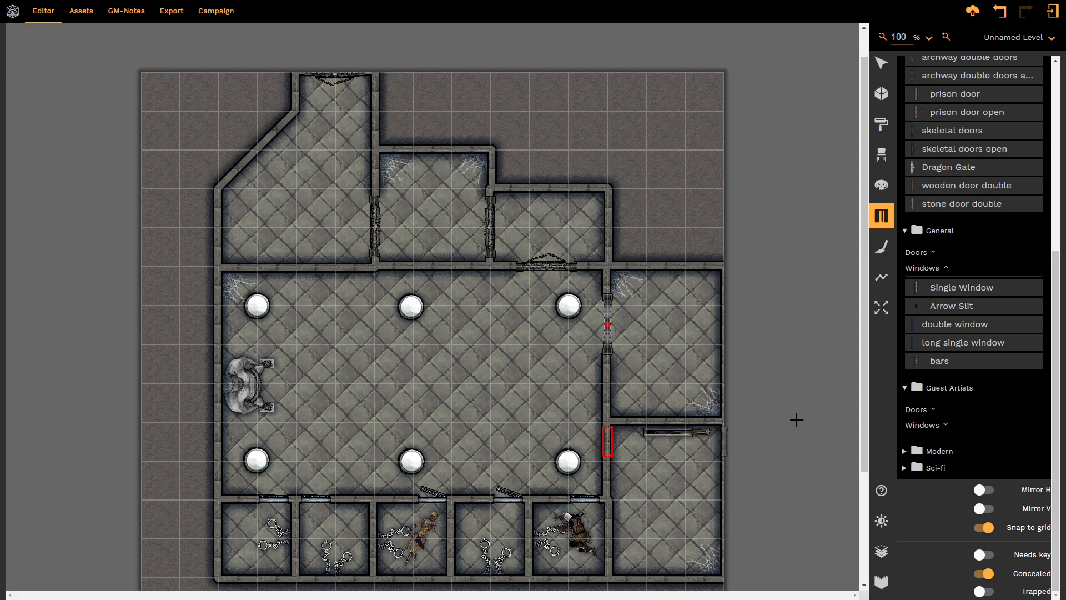
Place a trapped, non-concealed open skeletal door in the hall's top wall, left of centre.
left_click(963, 150)
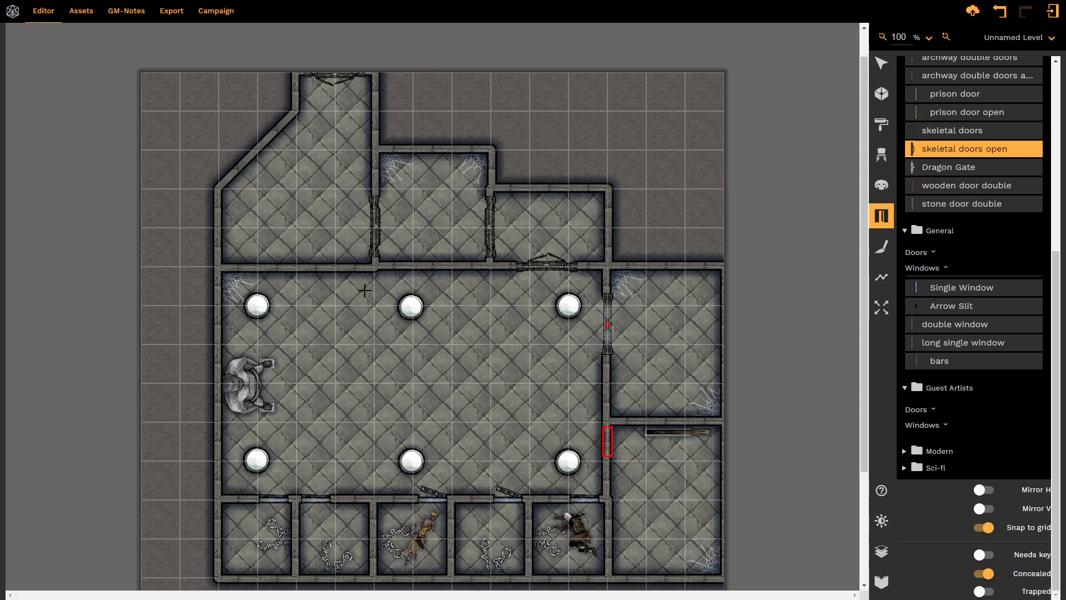
left_click(986, 574)
scroll(992, 593, "down", 1)
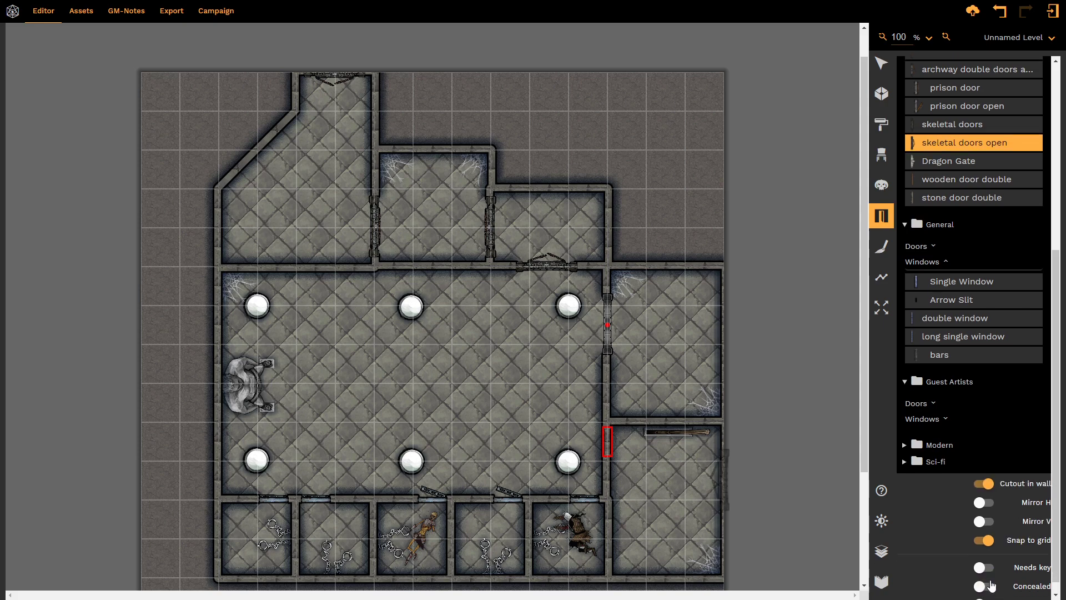
left_click(987, 592)
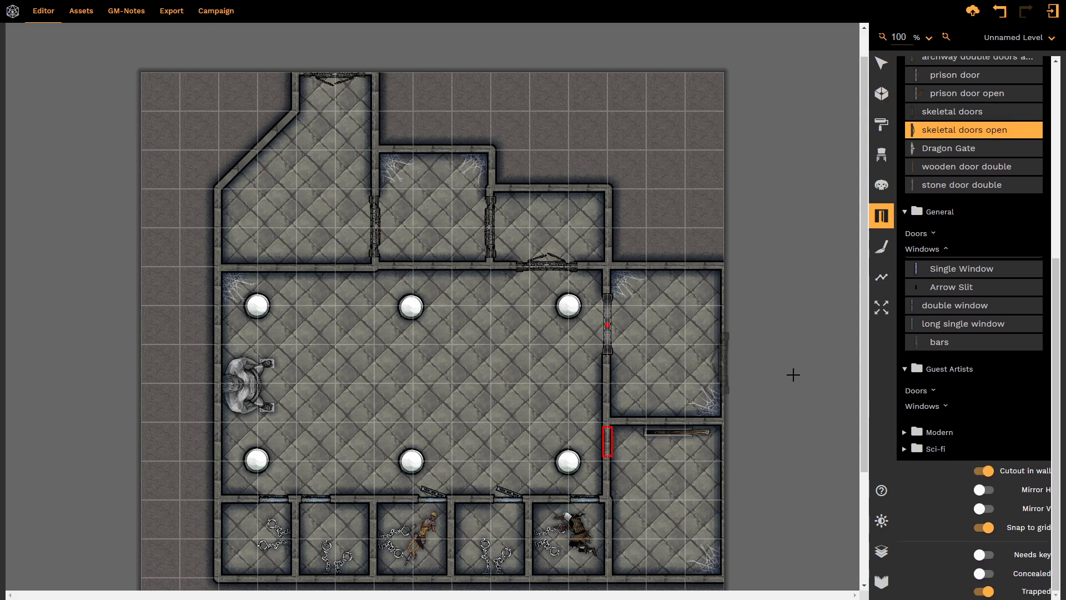
left_click(315, 268)
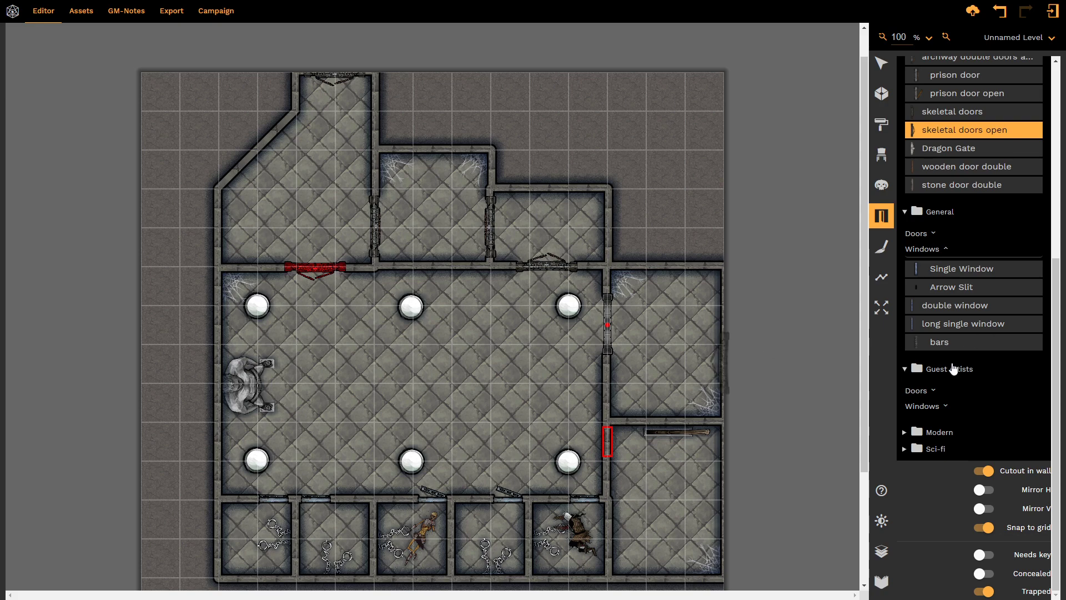
Place trapped double windows on the pillared hall's west wall, then switch Trapped off.
left_click(953, 305)
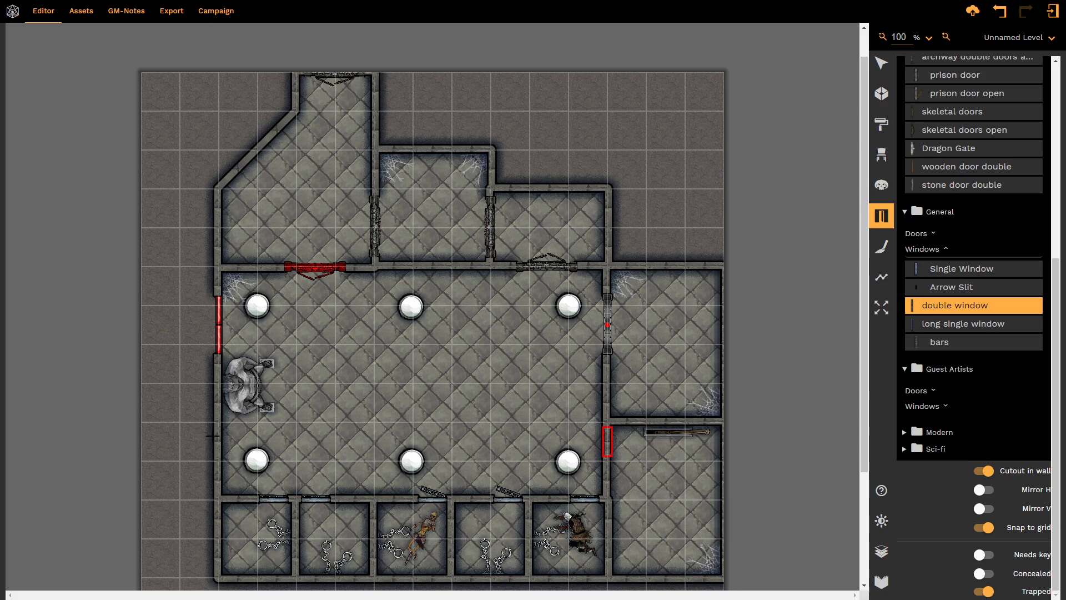
left_click(221, 437)
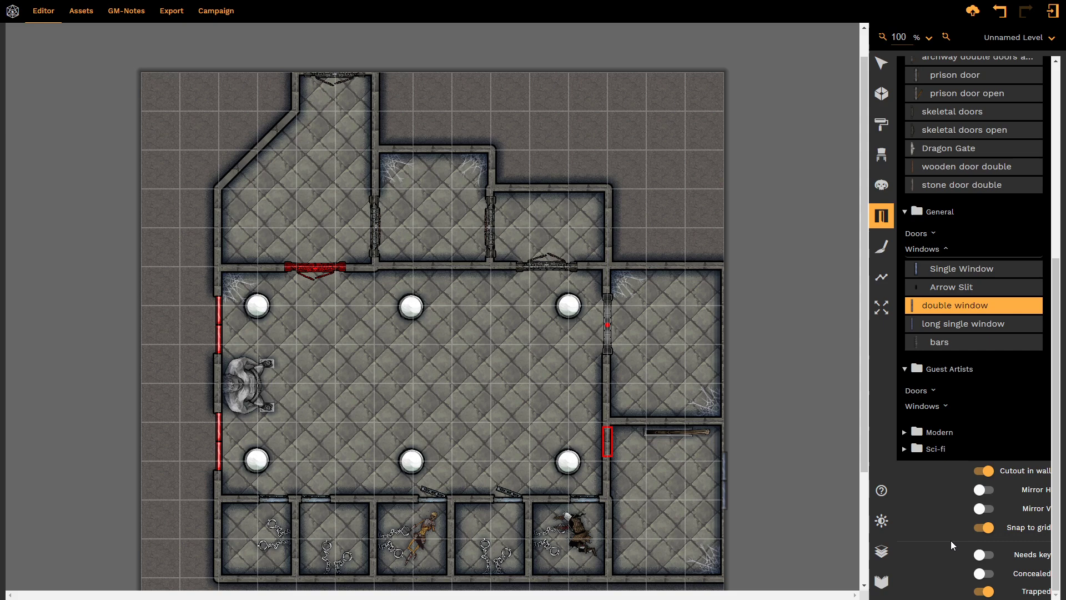
left_click(982, 591)
Place off-grid single windows on the east room's top wall and, without cutout, the small room's right wall.
left_click(944, 270)
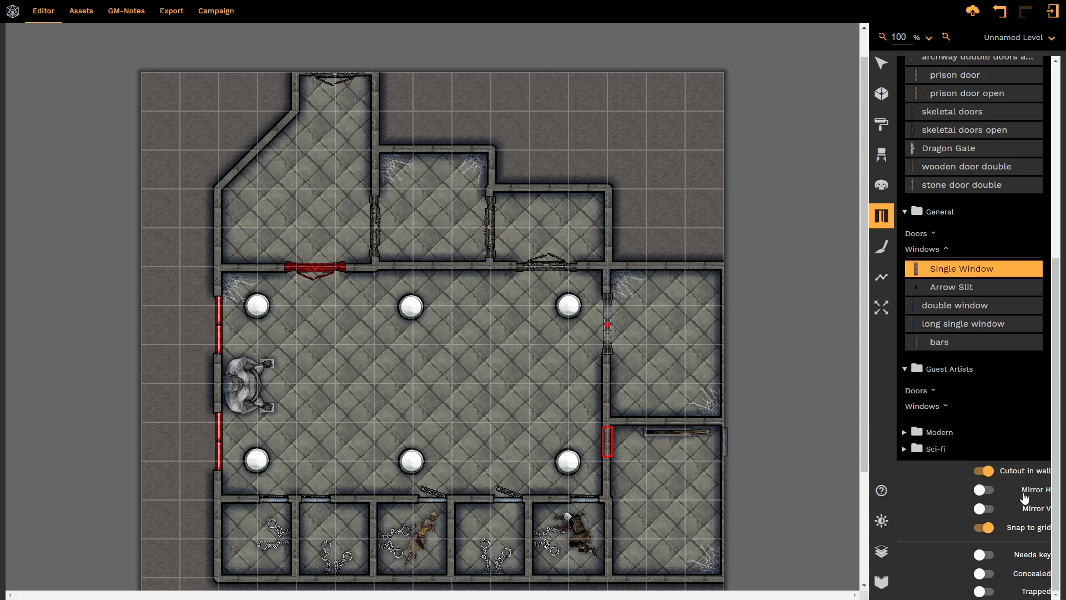
left_click(983, 528)
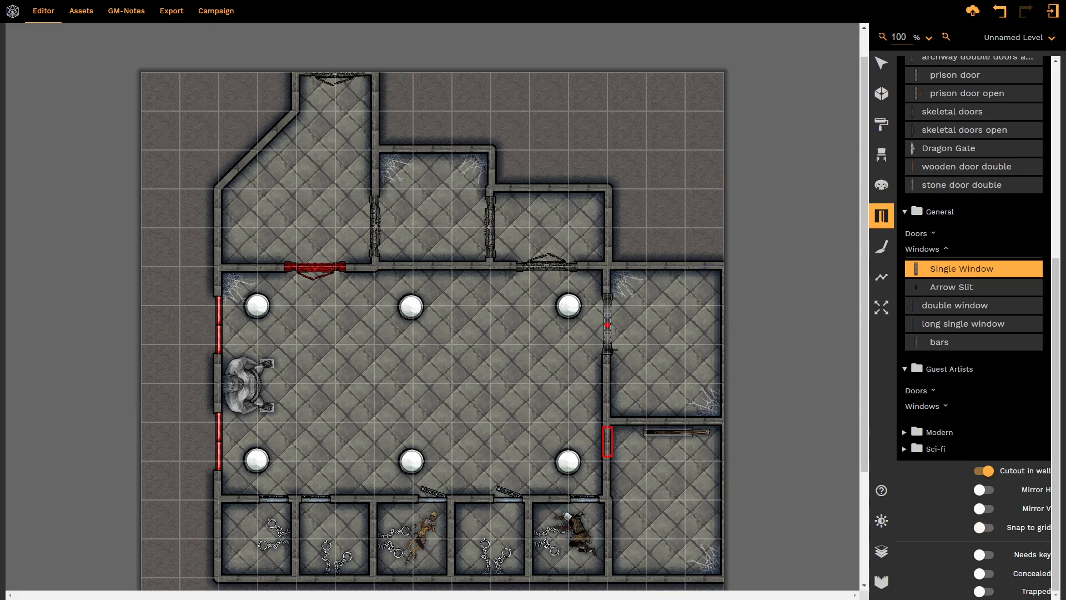
left_click(669, 267)
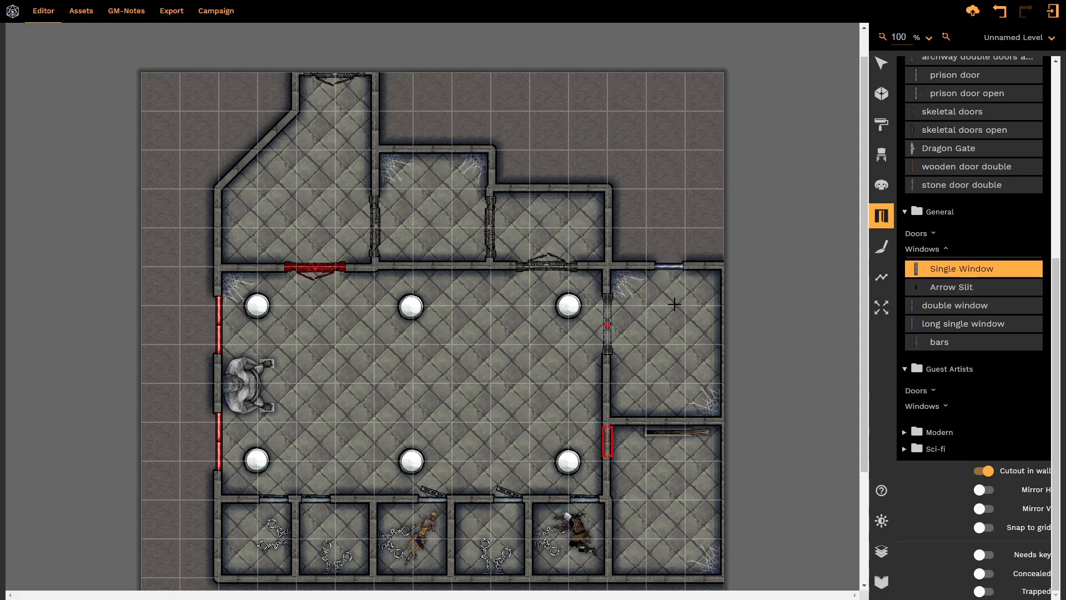
left_click(978, 471)
left_click(608, 229)
Enable Cutout in wall for the single window on the small upper room's right wall.
left_click(881, 63)
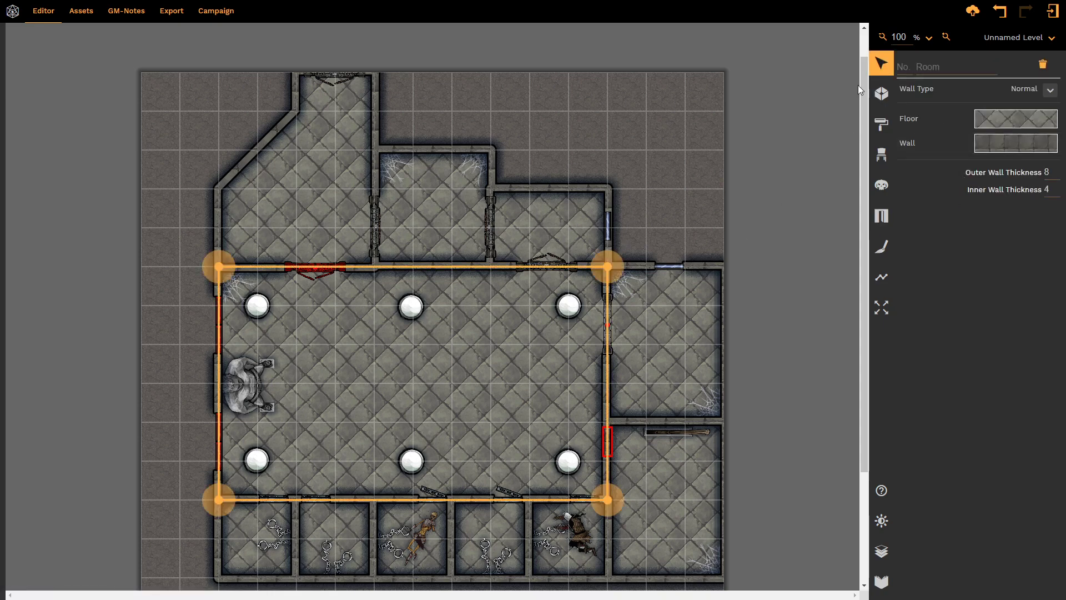
left_click(564, 229)
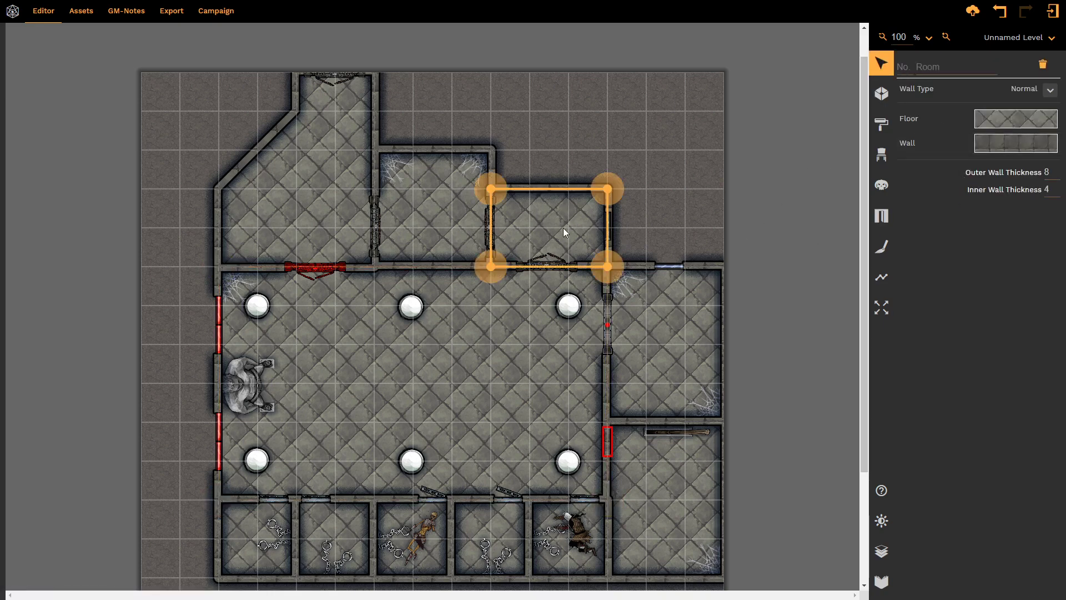
left_click(608, 231)
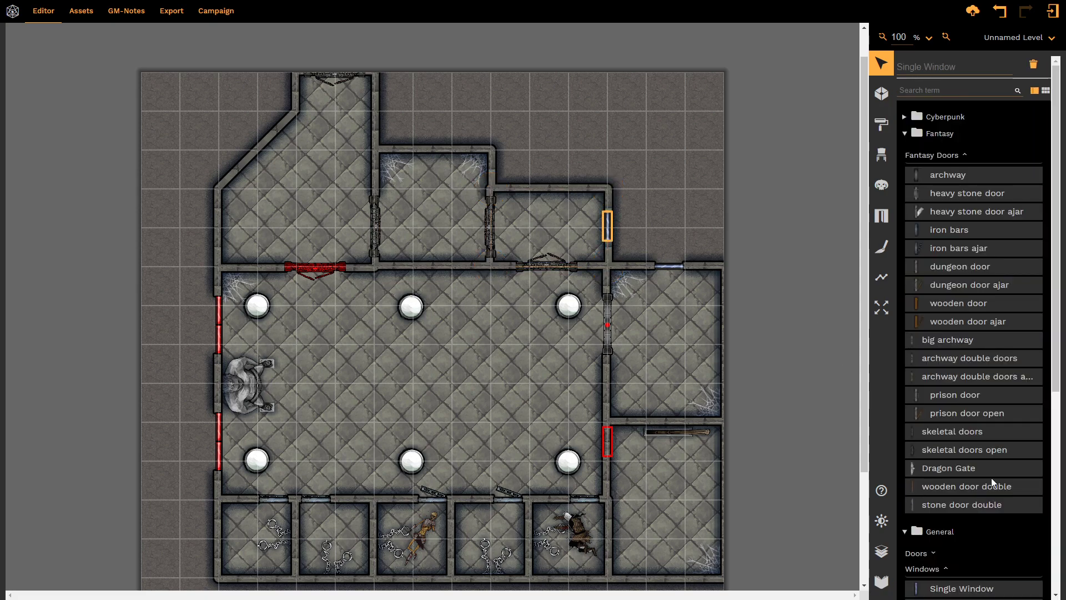
scroll(991, 477, "down", 6)
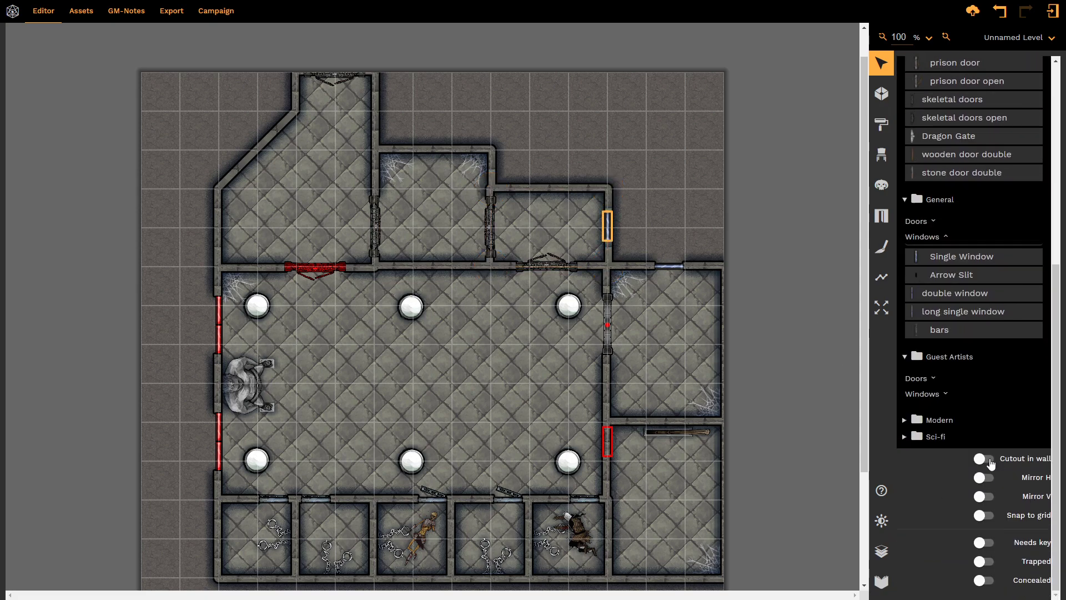
left_click(991, 460)
left_click(662, 208)
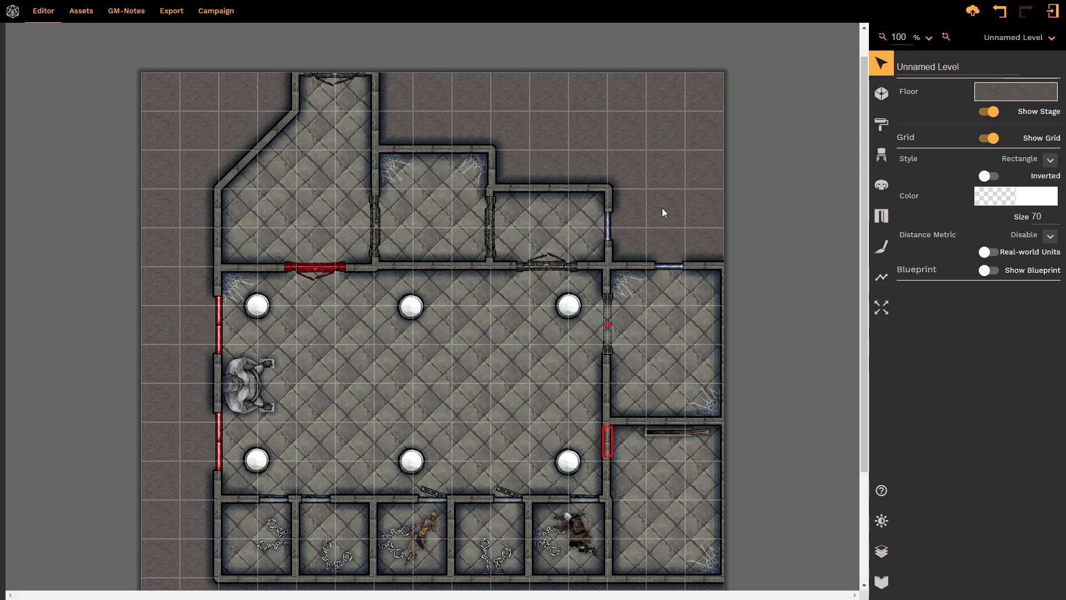